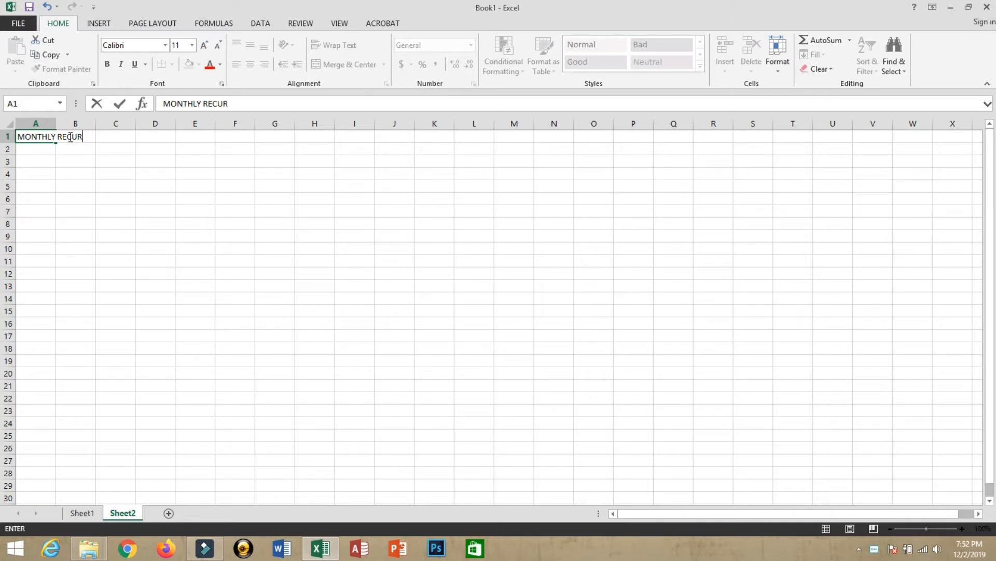
Step: Enter the title MONTHLY RECURRING EXPENSES in cell A1 and reselect that cell
text(RING EXPENSES)
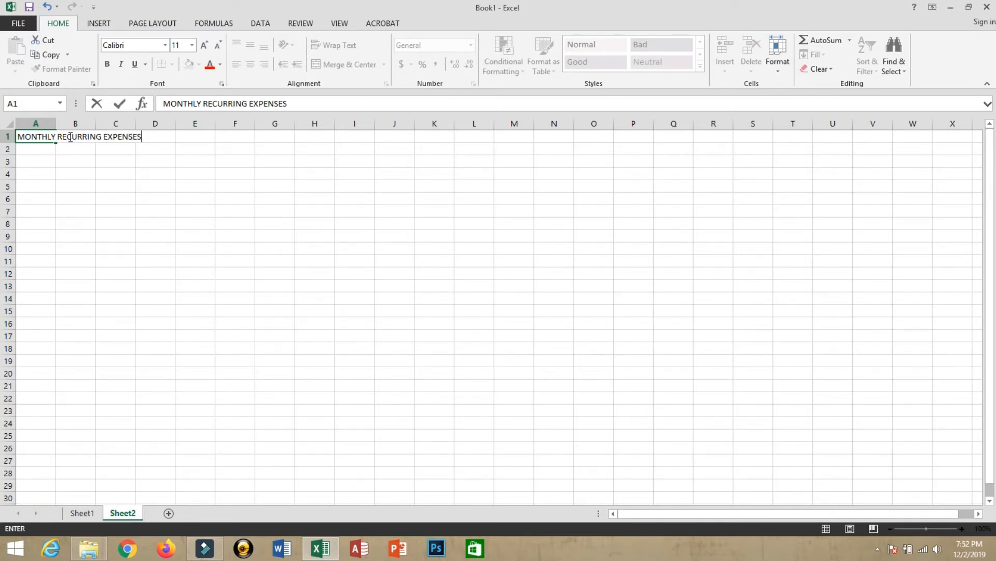
key(Return)
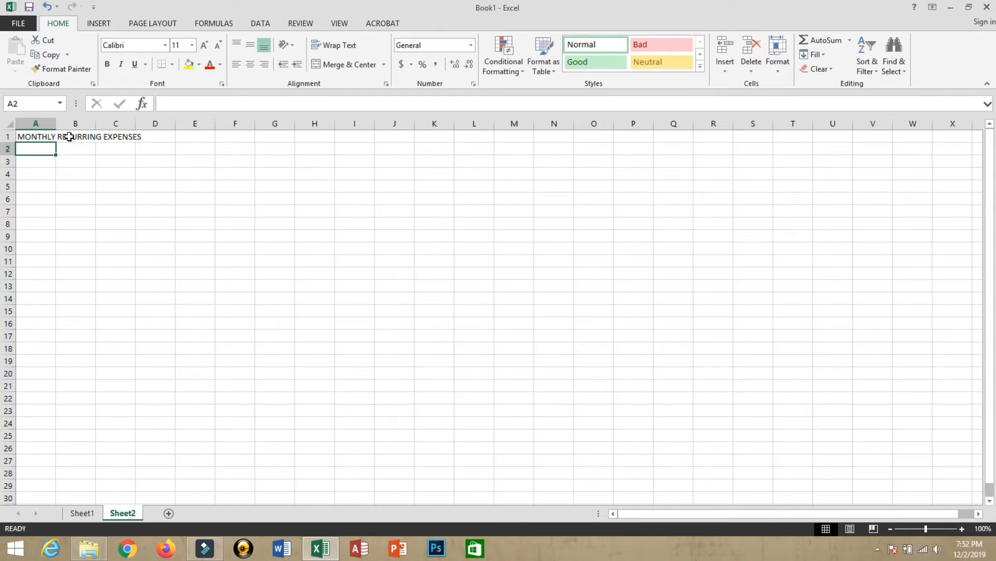
key(Up)
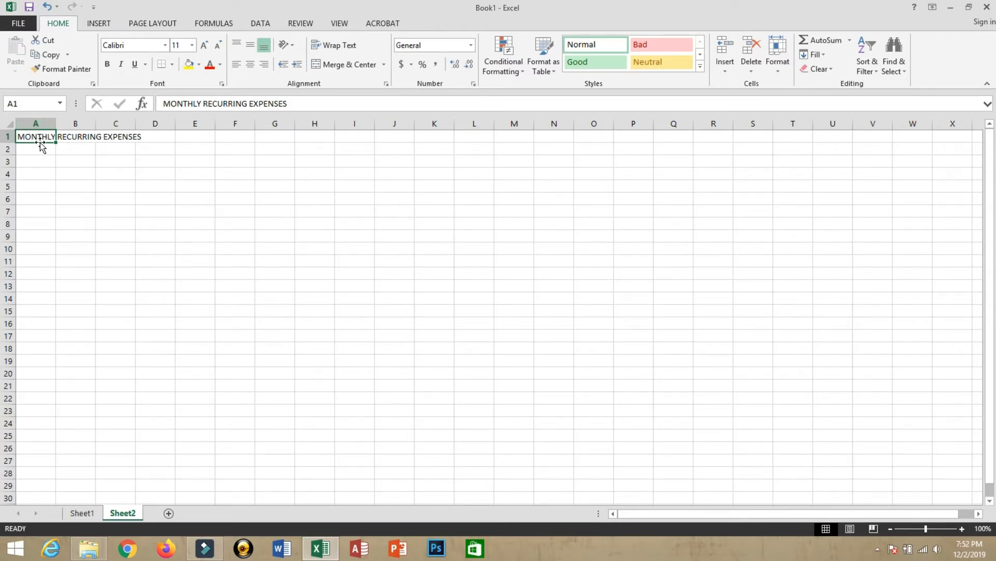
drag(288, 103, 162, 102)
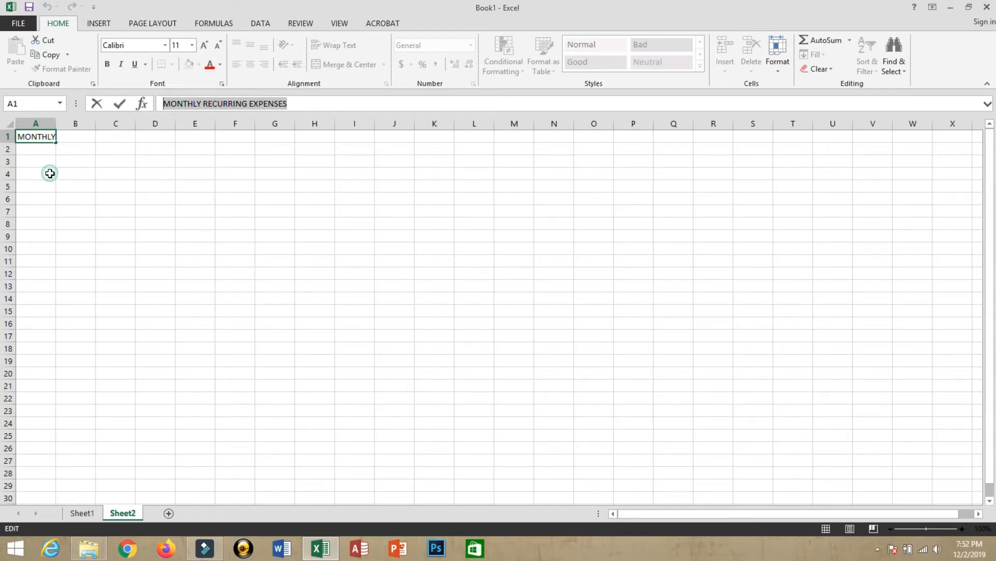
click(50, 173)
click(39, 139)
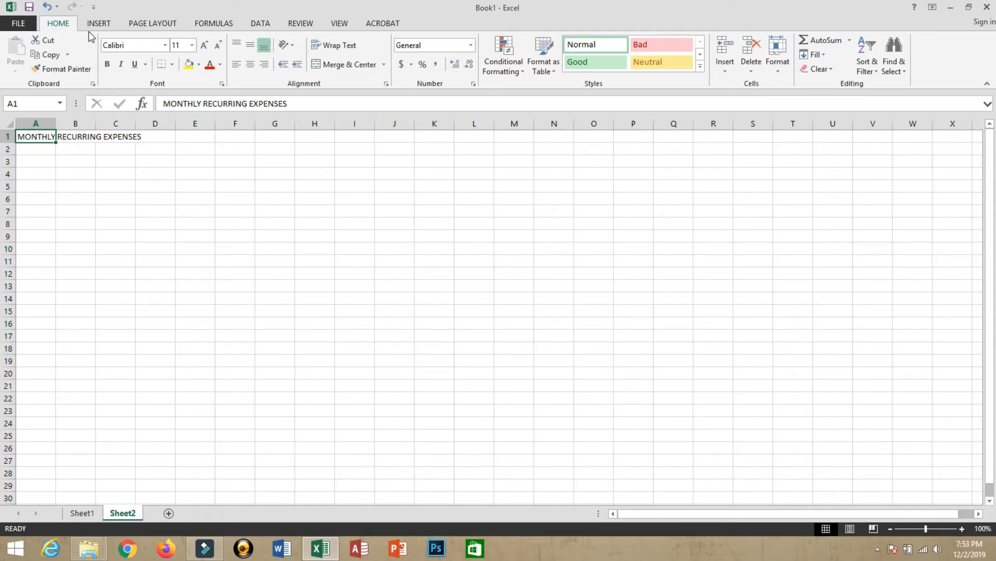
Step: Hide the formula bar, select a couple of cells without it, and show the formula bar again
click(340, 24)
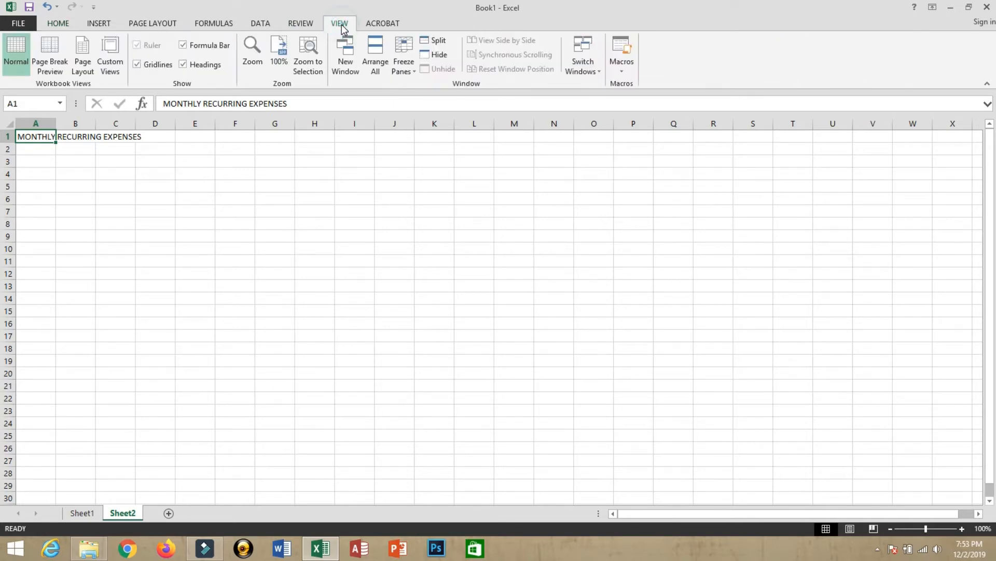
click(184, 46)
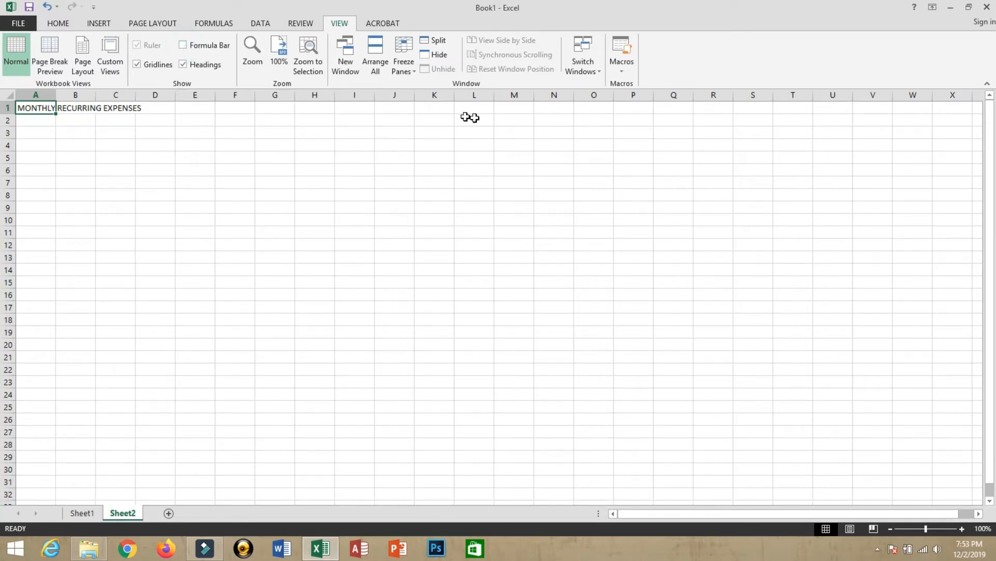
click(505, 118)
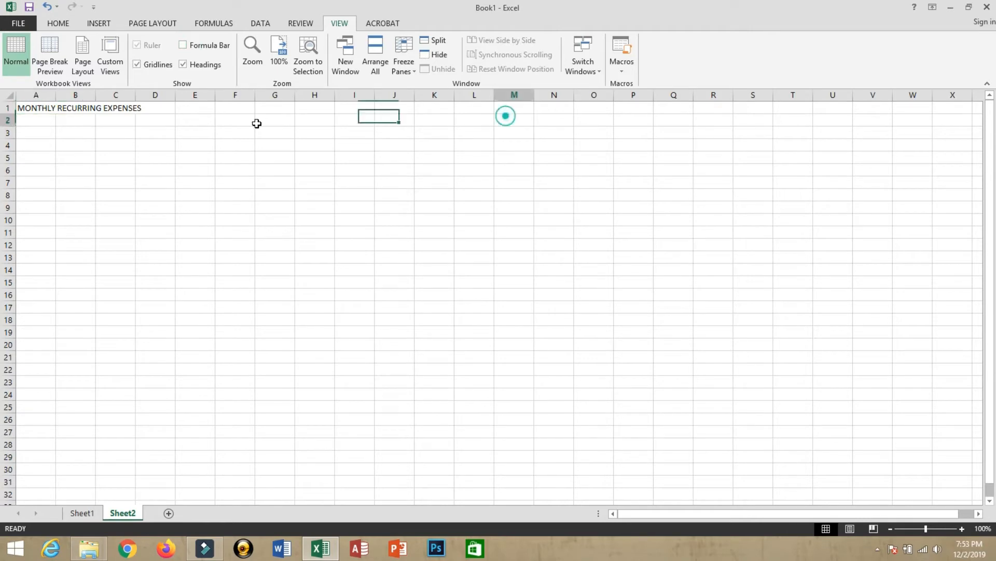
click(158, 112)
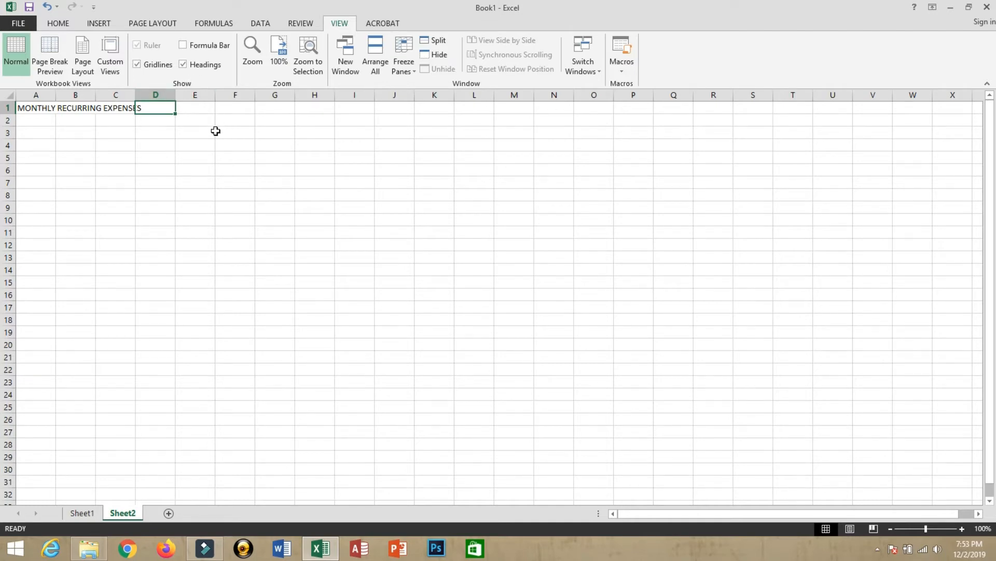
click(183, 46)
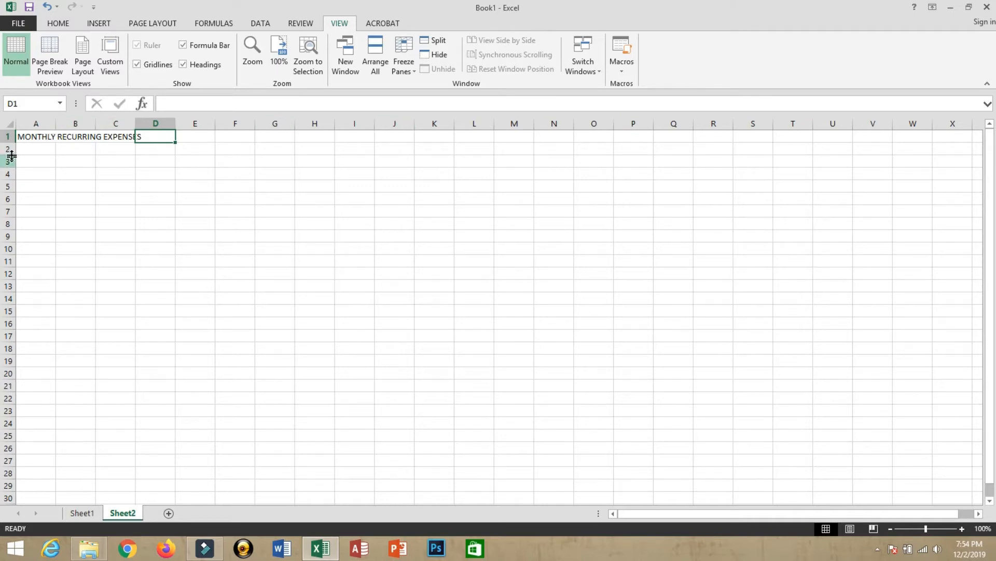
Step: Select rows 1 and 2 by their headings, hide the row and column headings, and show them again
mouse_move(9, 138)
mouse_down()
mouse_move(5, 350)
mouse_move(5, 152)
mouse_up()
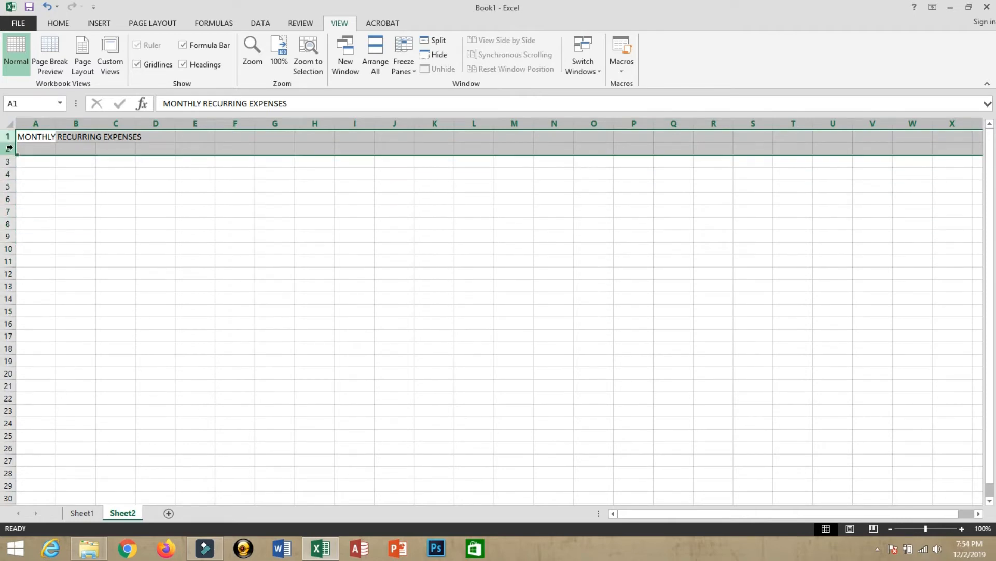
click(118, 170)
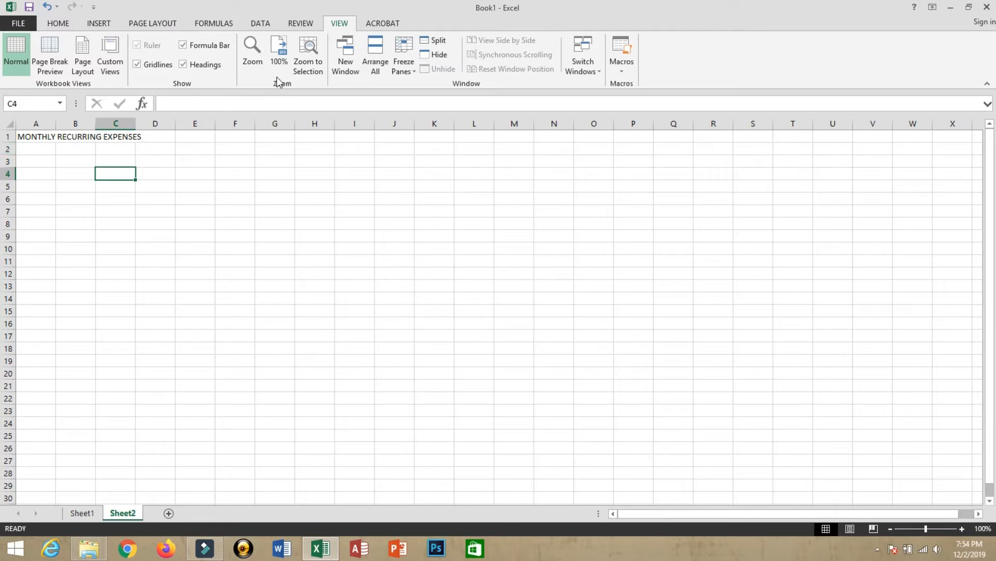
click(183, 65)
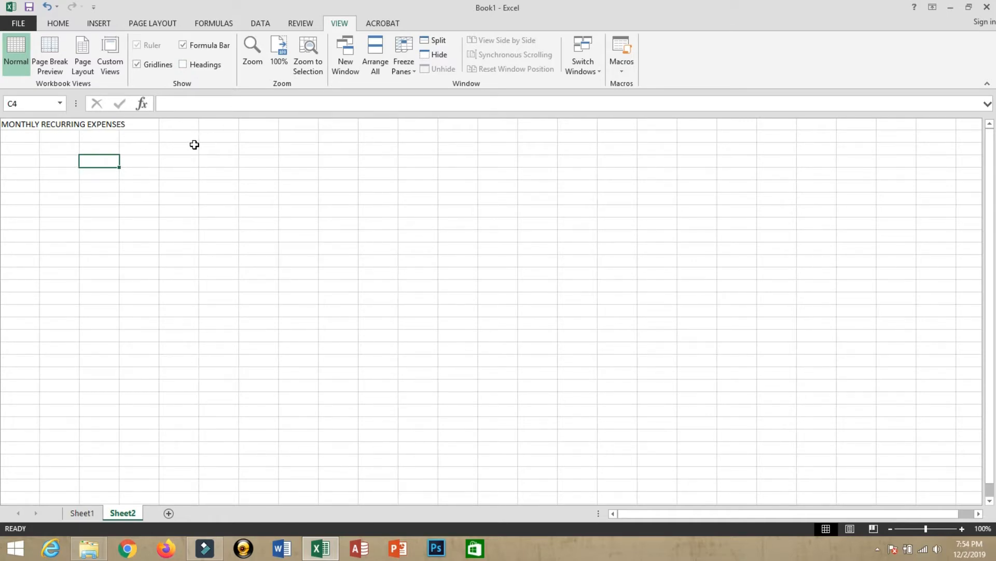
click(182, 64)
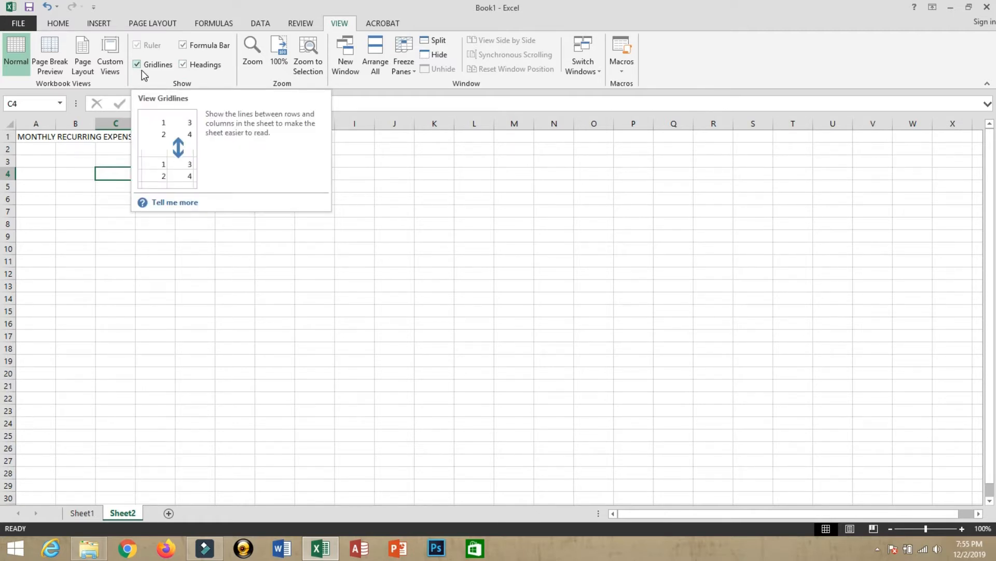
Step: Check the print preview of the sheet for gridlines and return to the worksheet
click(267, 310)
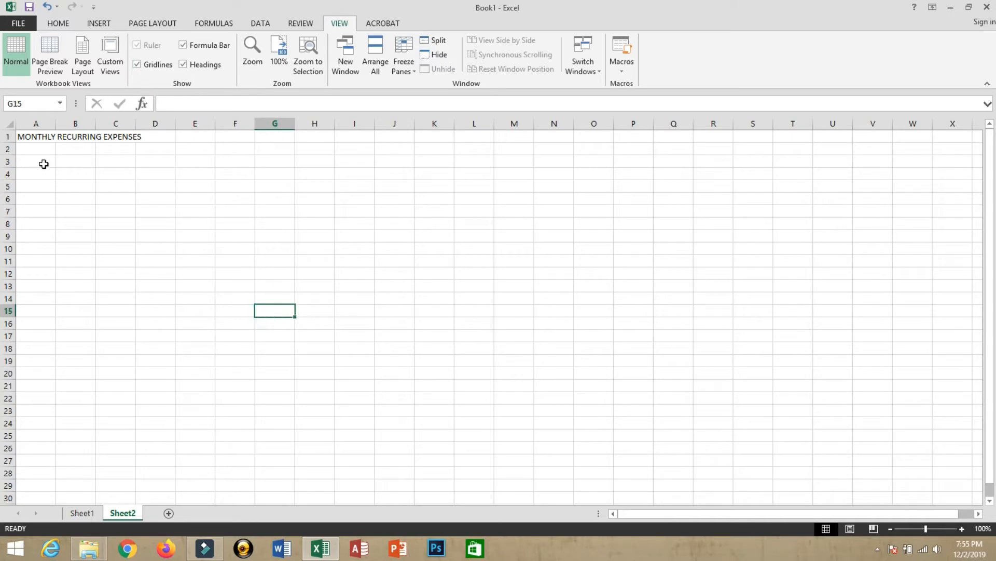
drag(42, 162, 430, 387)
click(266, 259)
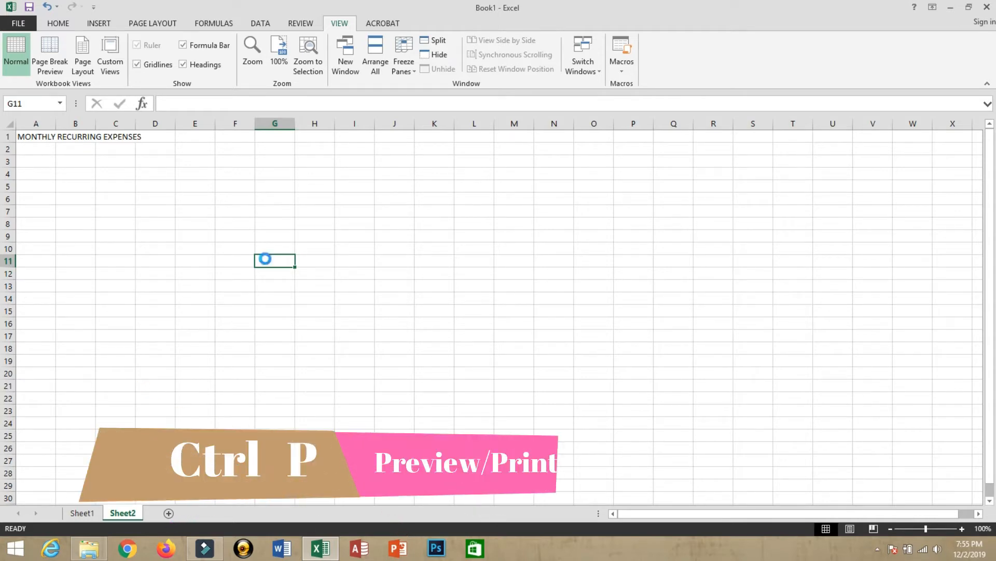
key(ctrl+p)
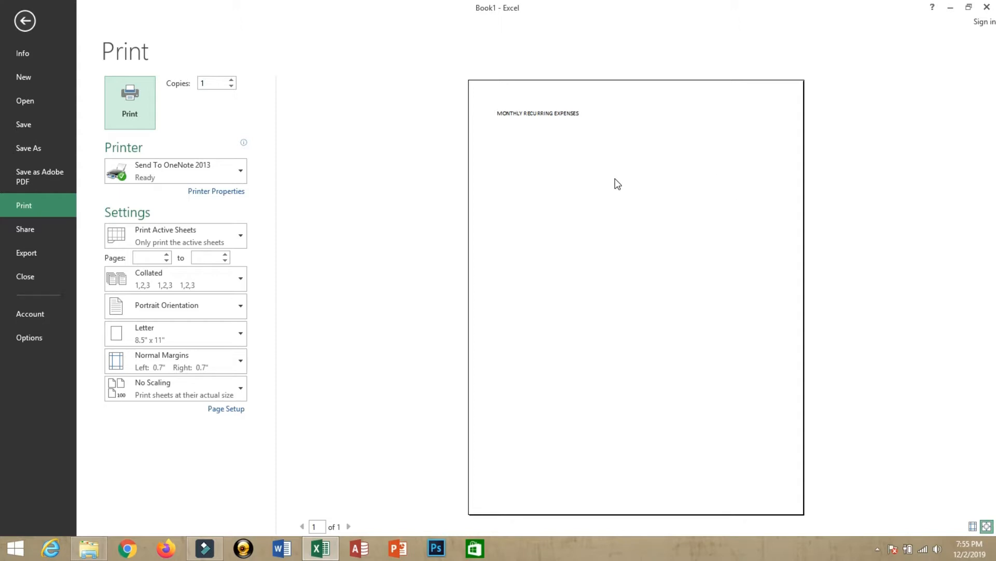
click(20, 23)
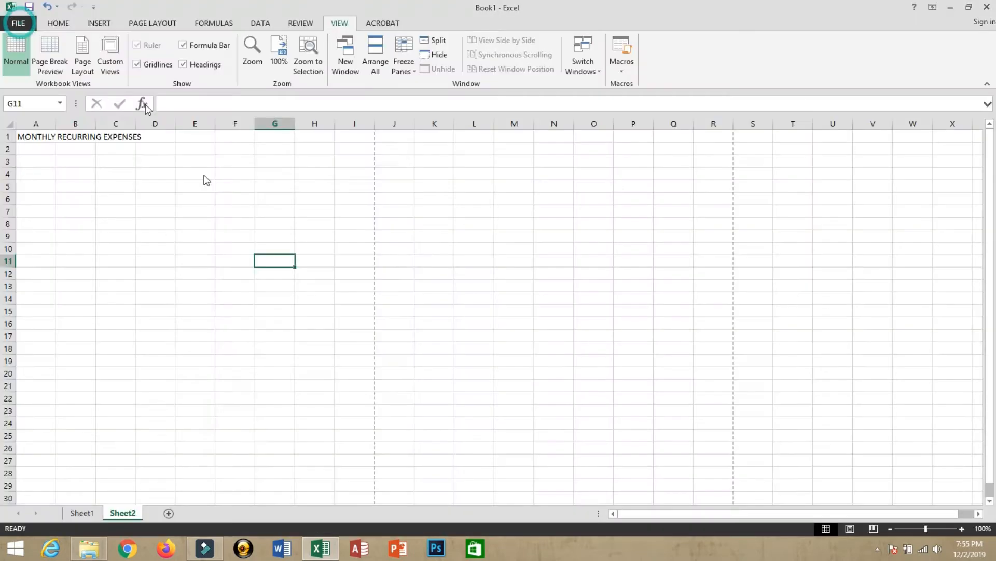
click(158, 185)
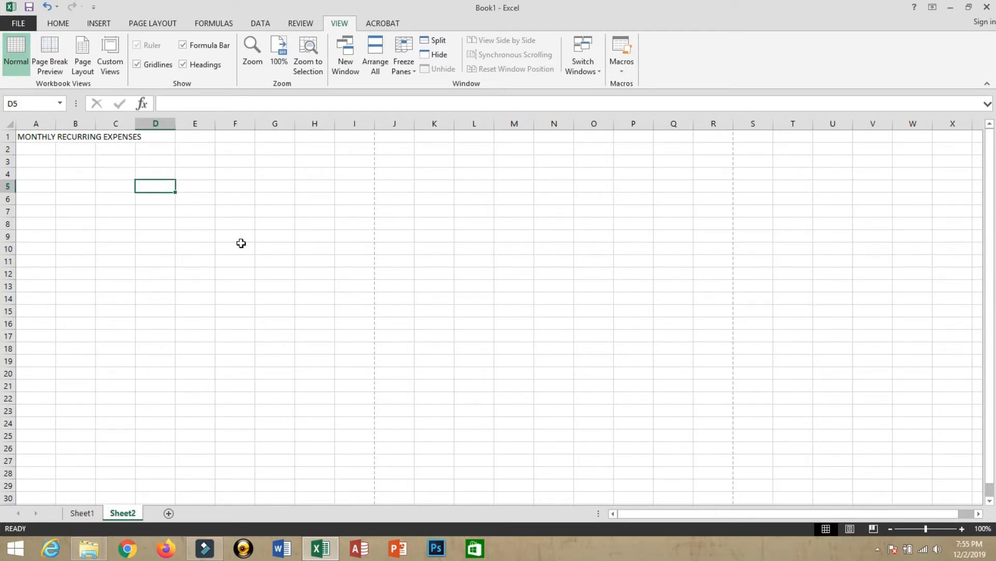
Step: Hide the worksheet gridlines, select a block of cells without them, and show the gridlines again
click(137, 64)
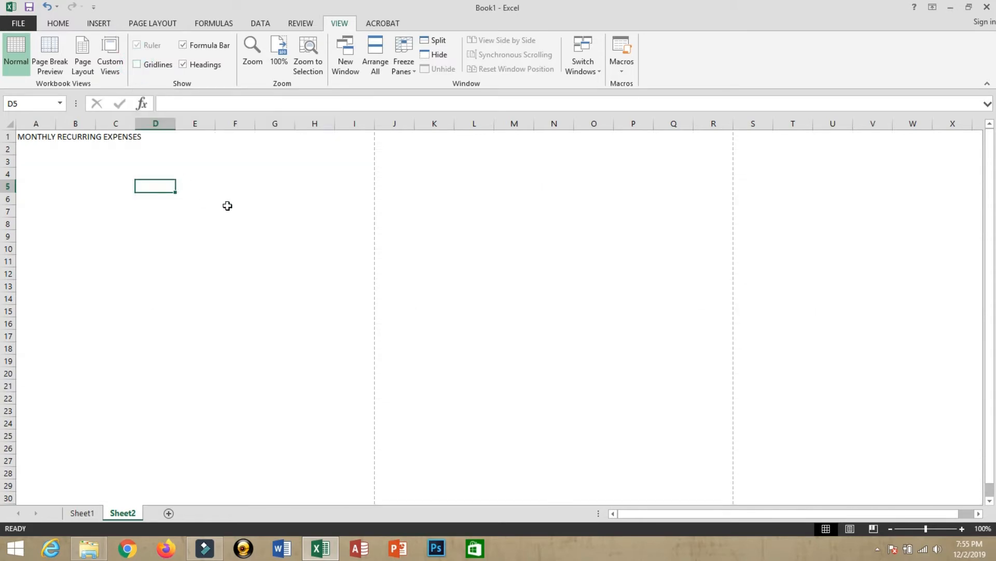
drag(61, 165, 490, 397)
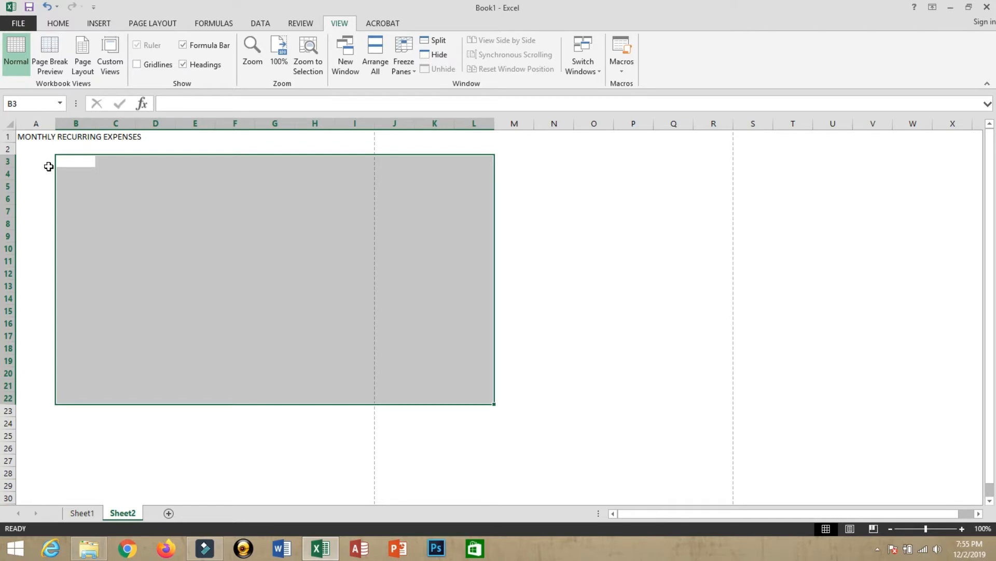
click(49, 166)
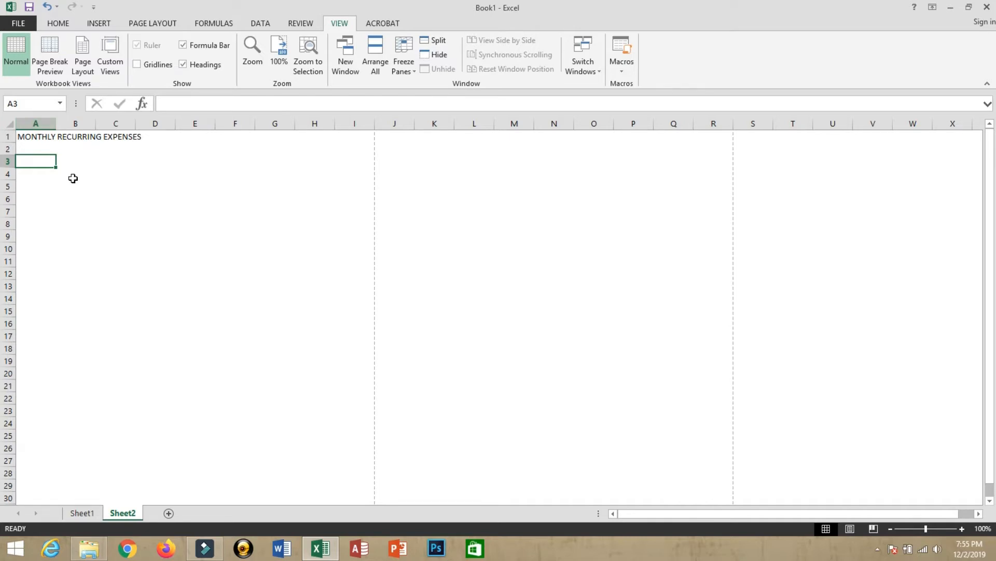
click(138, 65)
click(182, 197)
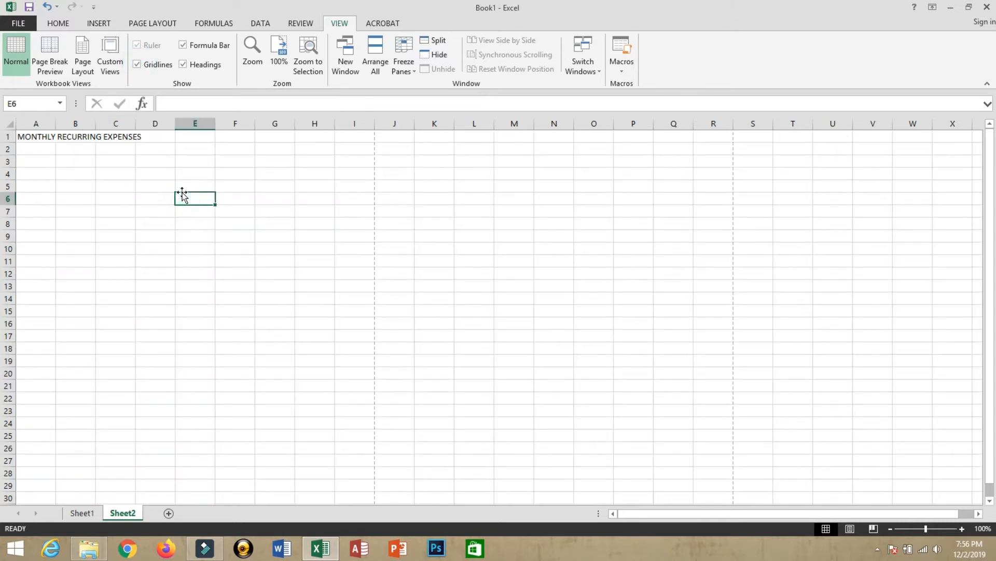
Step: Enter the company name Kamayo Ako Company in cell A2, below the title
key(Up)
key(Up)
key(Up)
key(Up)
key(Left)
key(Left)
key(Left)
key(Left)
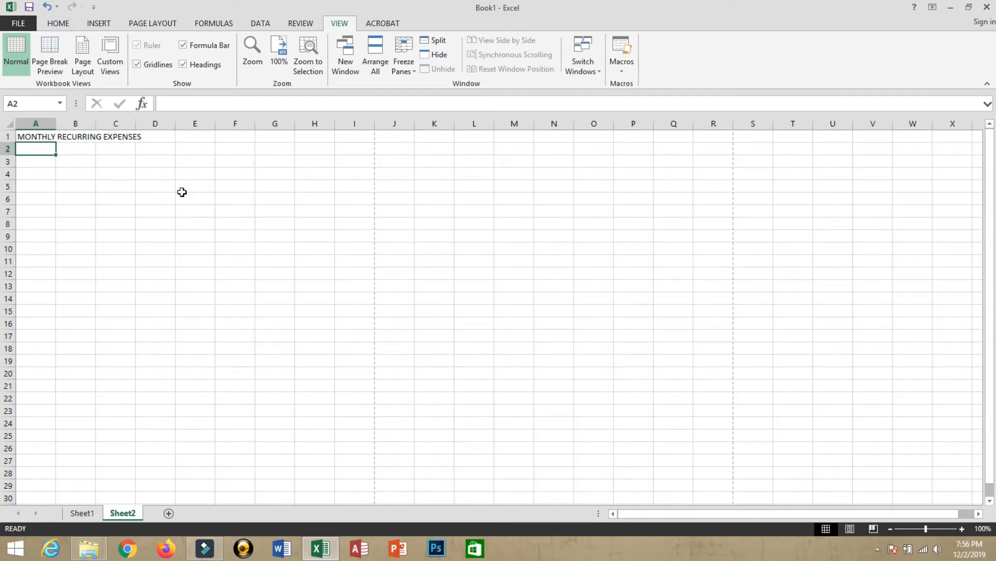
text(k)
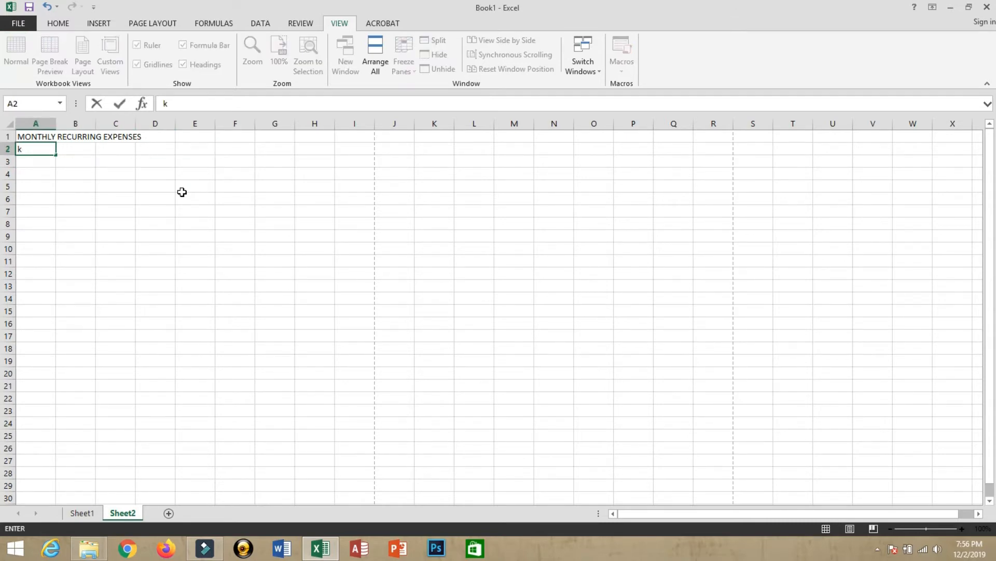
key(BackSpace)
text(Kamayo Ako Comp)
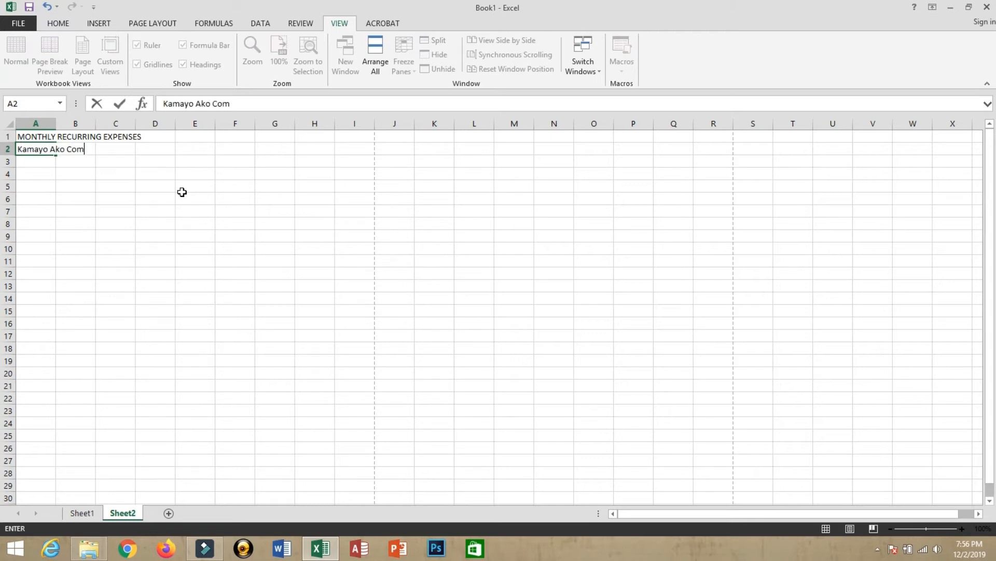
text(any)
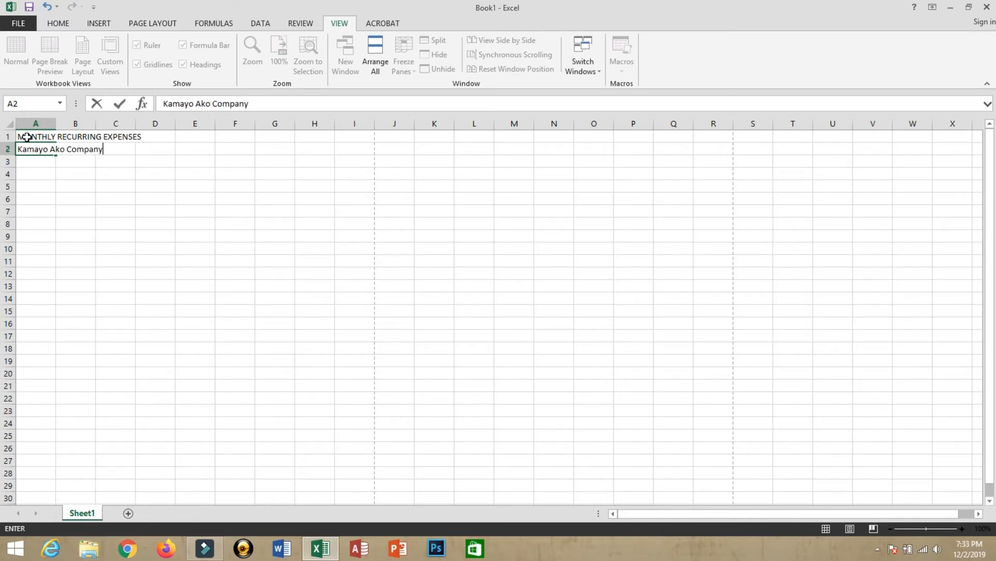
key(Return)
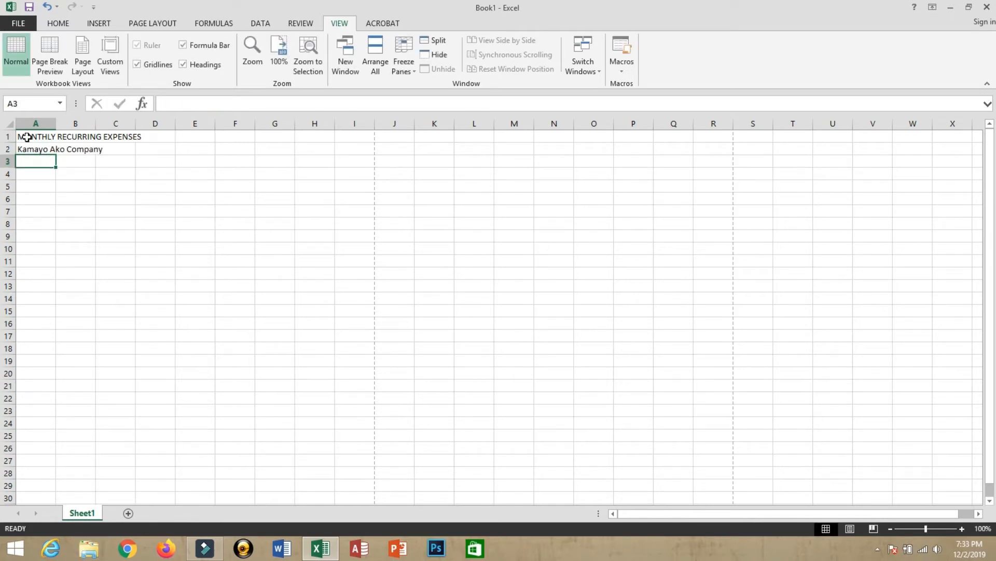
Step: Enter the column headers Particulars, January and February in cells A5 to C5
key(Return)
key(Return)
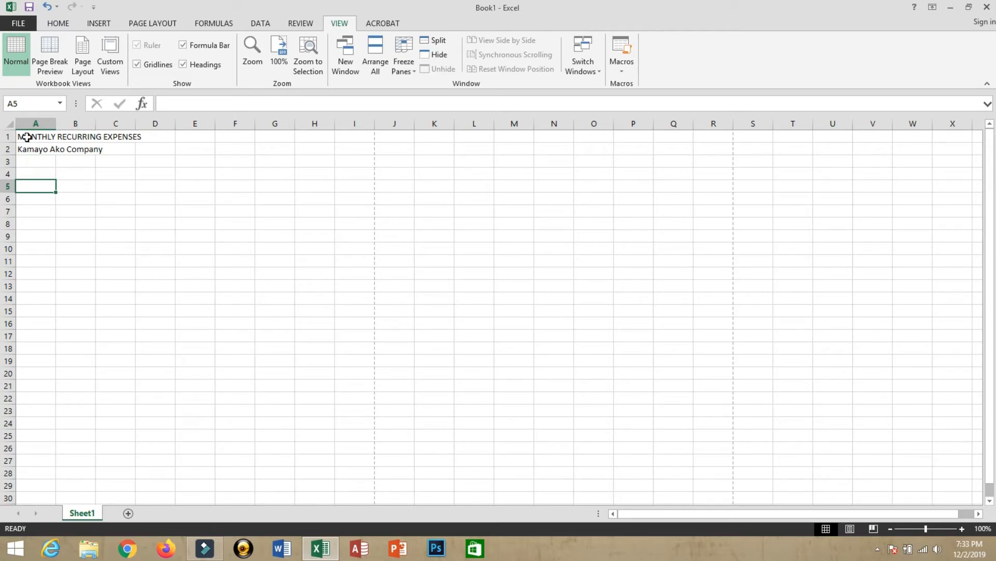
text(Pati)
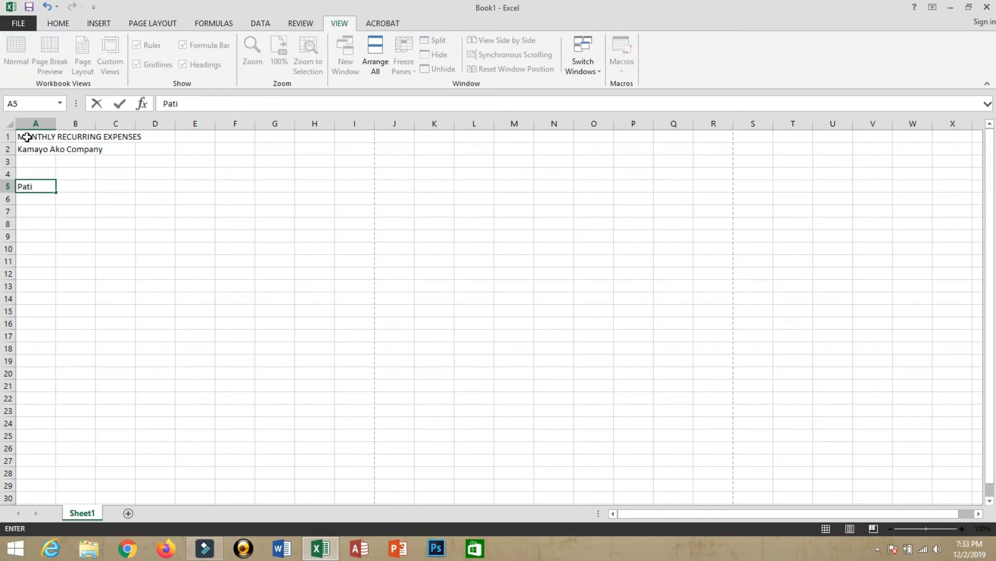
key(BackSpace)
key(BackSpace)
text(rticulars)
key(Tab)
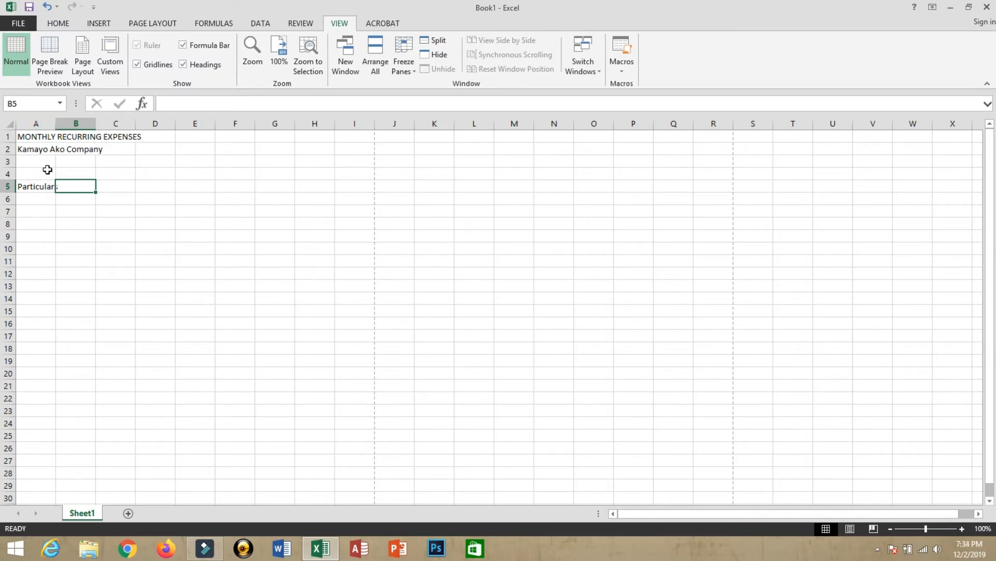
text(January)
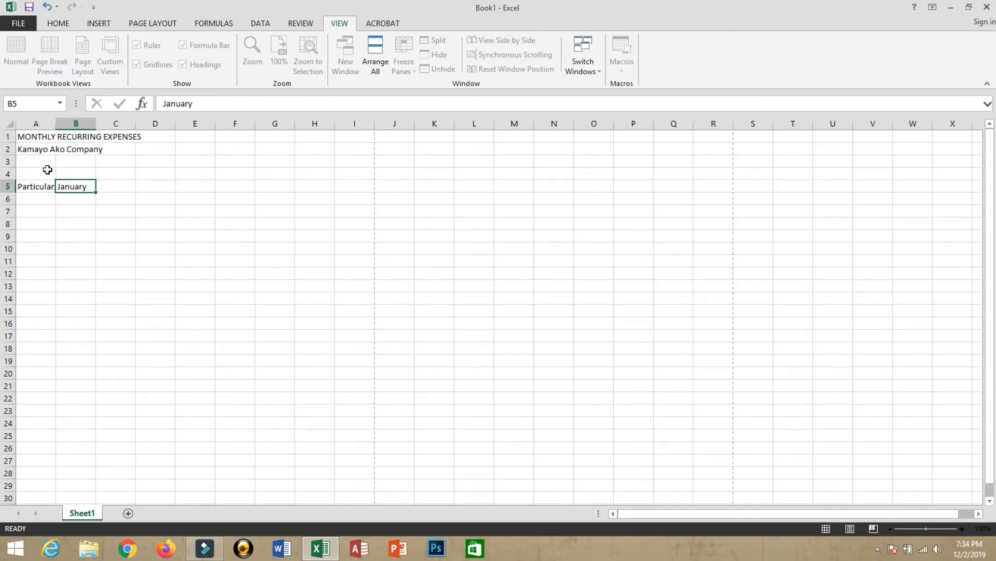
key(Tab)
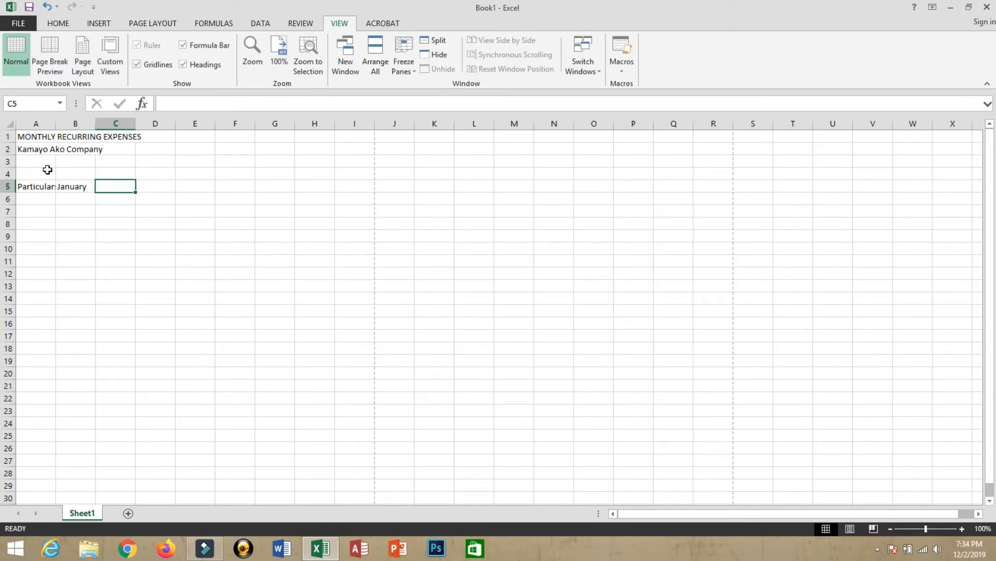
text(February)
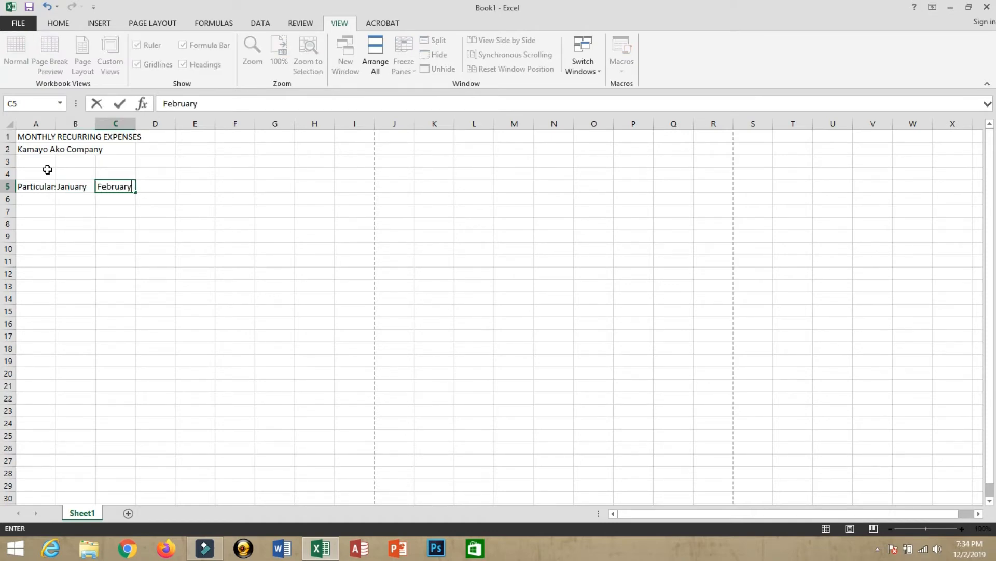
key(Tab)
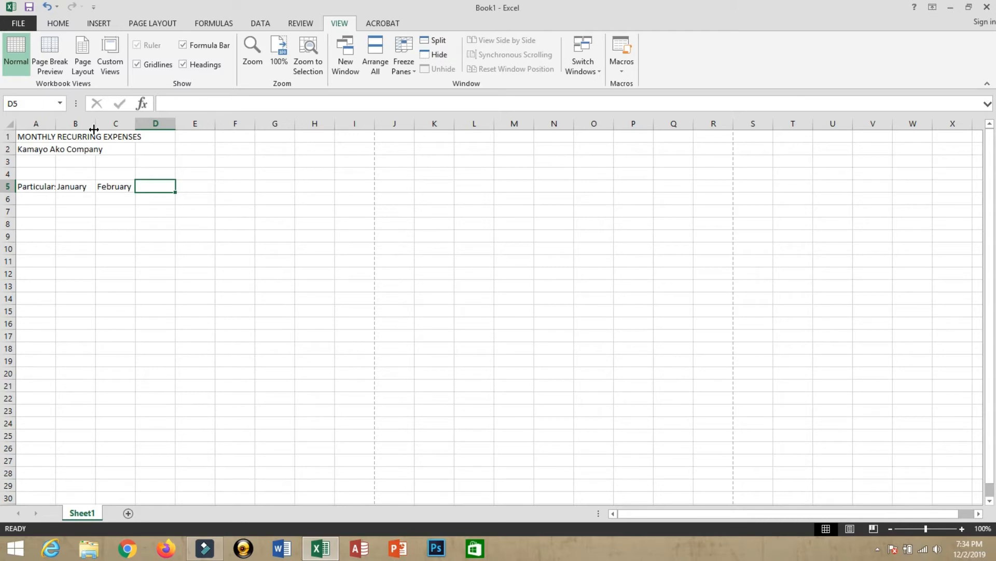
Step: Extend the month headers in row 5 by filling from January and February across to June in cell G5
click(73, 188)
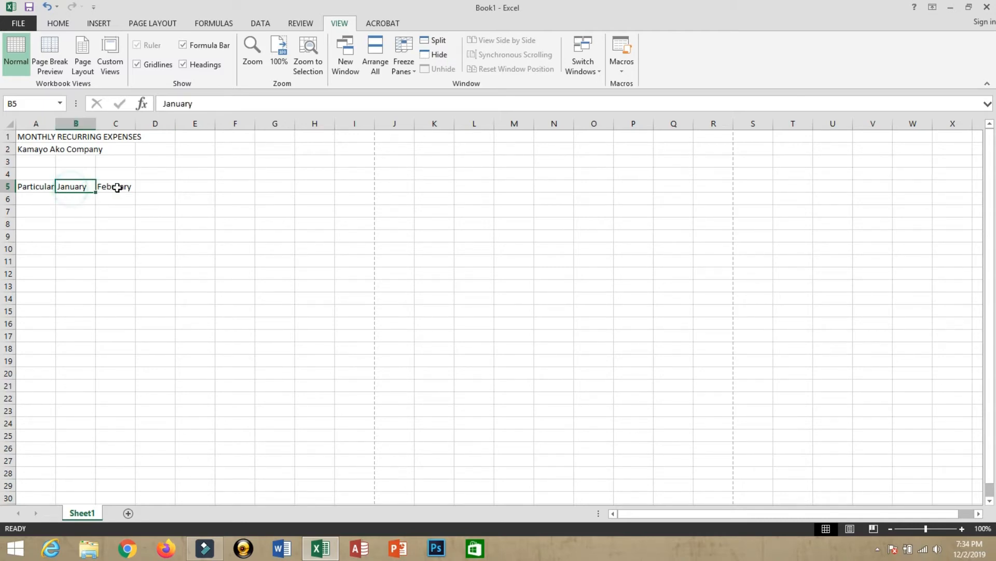
click(117, 188)
click(72, 189)
drag(71, 189, 127, 193)
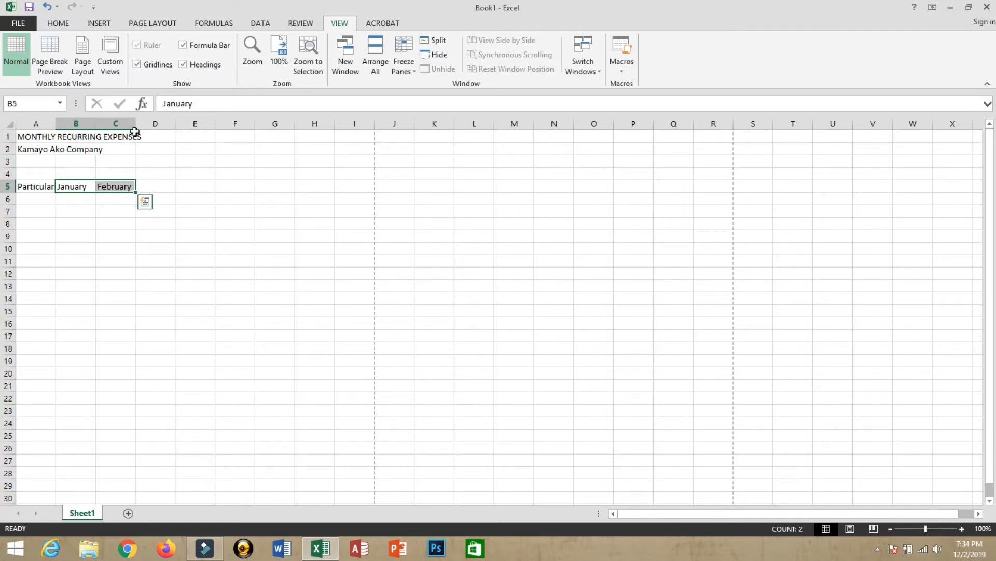
drag(137, 192, 296, 193)
click(192, 150)
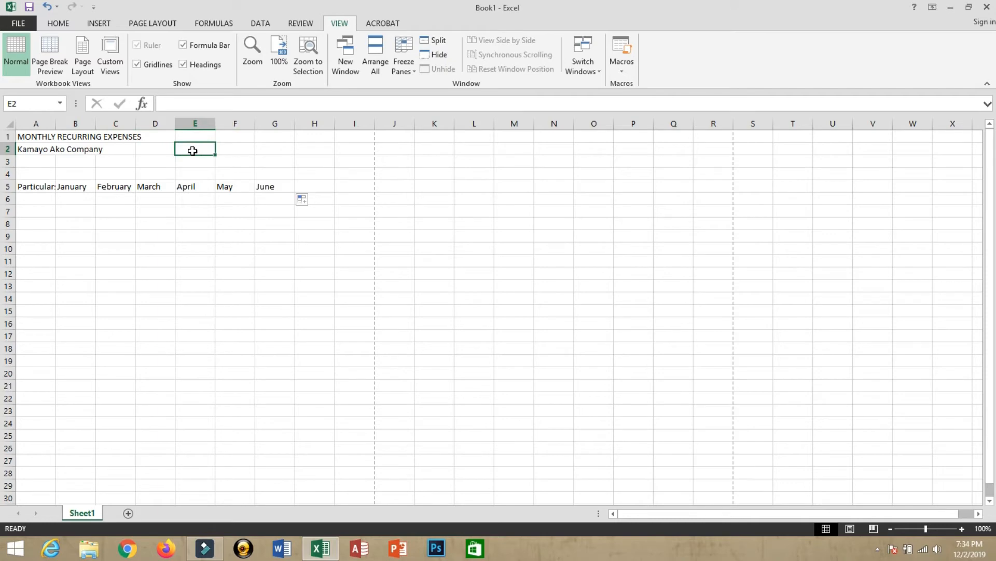
Step: Enter the expense items Water Bill, Electric Bill, Internet and Other in cells A6 to A9
click(29, 201)
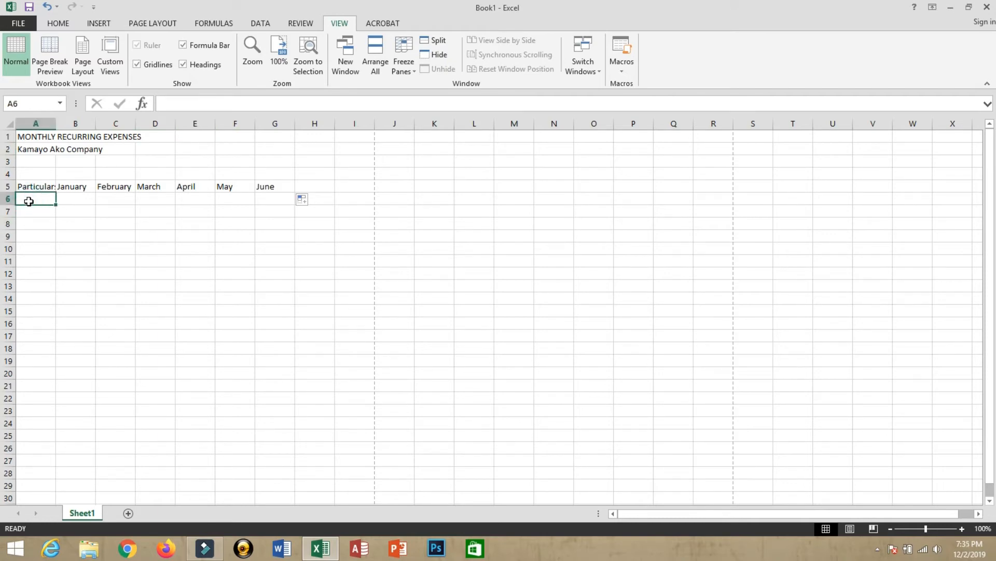
text(Water)
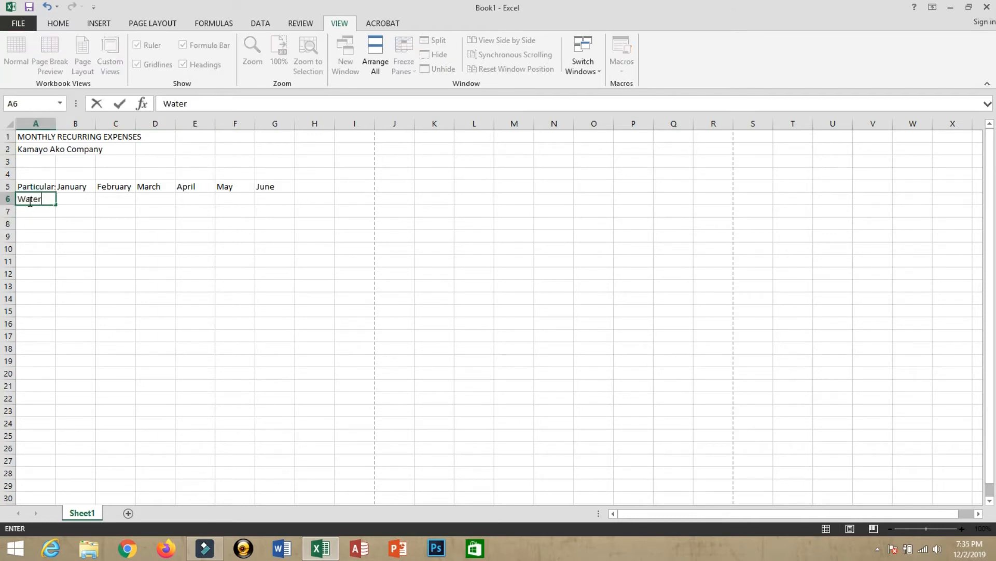
text( Bill)
key(Return)
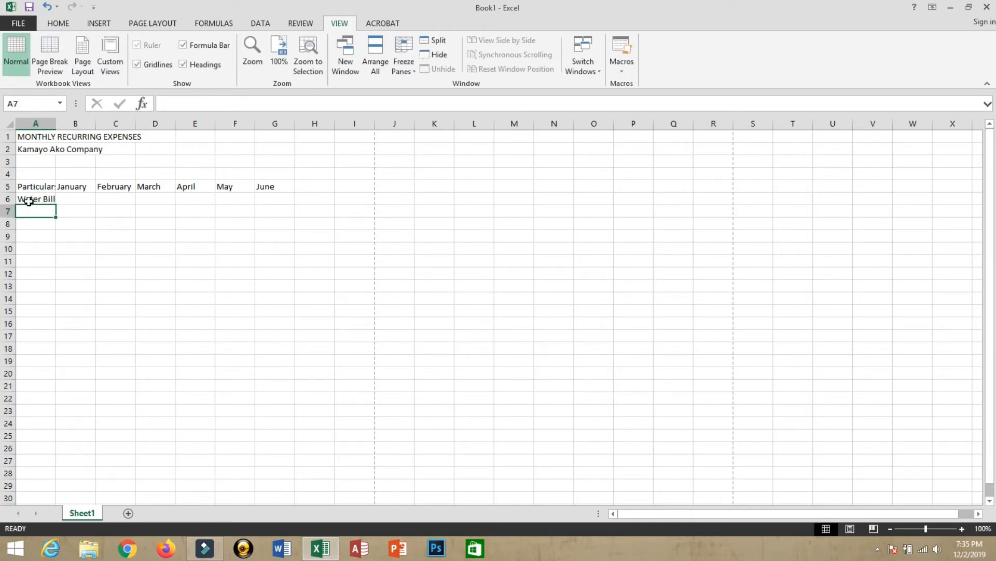
text(Electric)
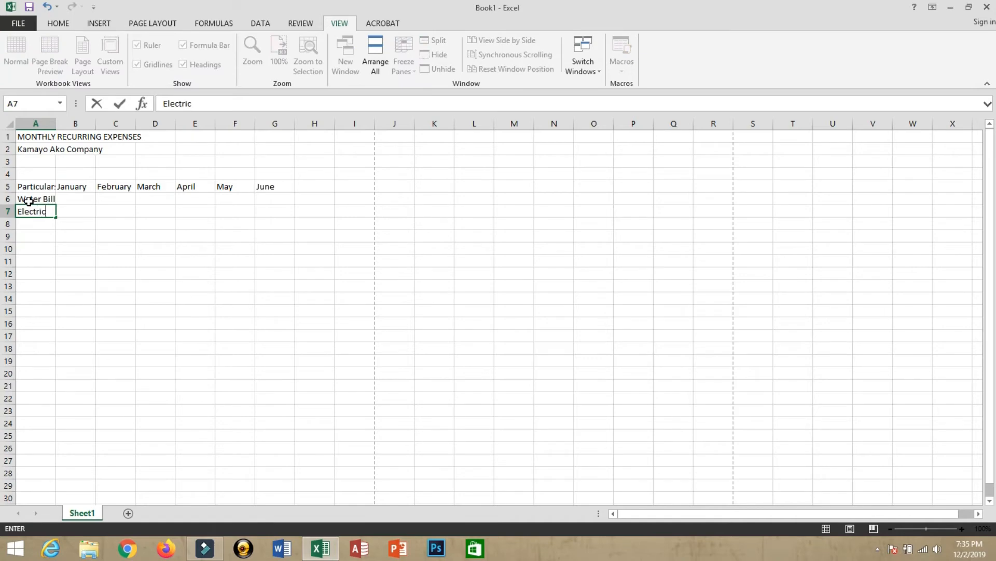
text( Bill)
key(Return)
text(Inter)
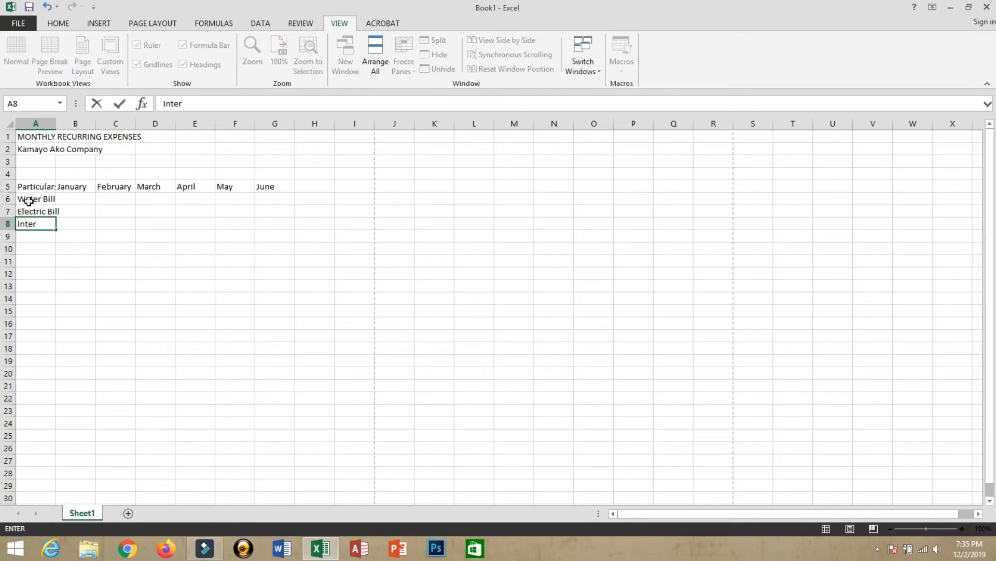
text(net)
key(Return)
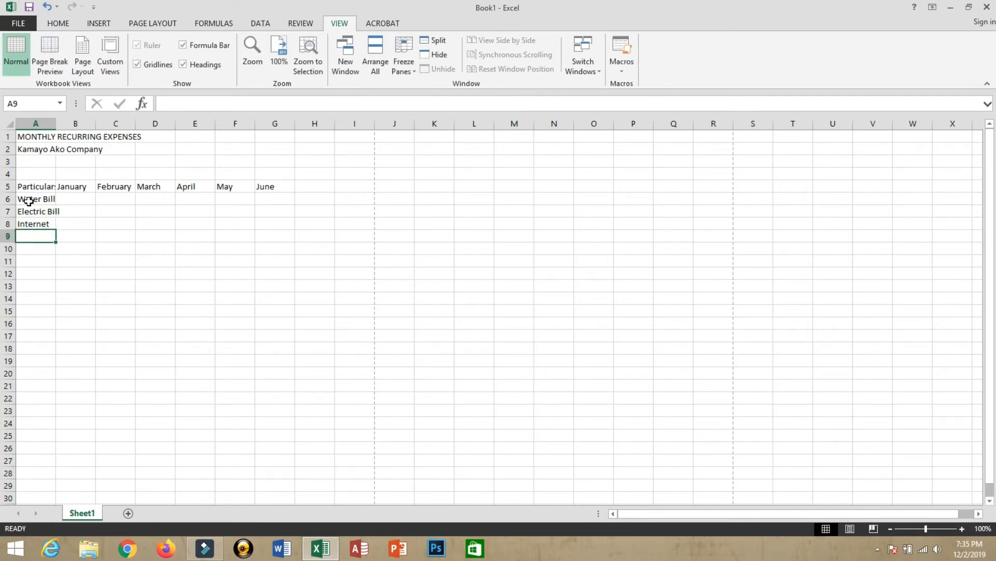
text(Other)
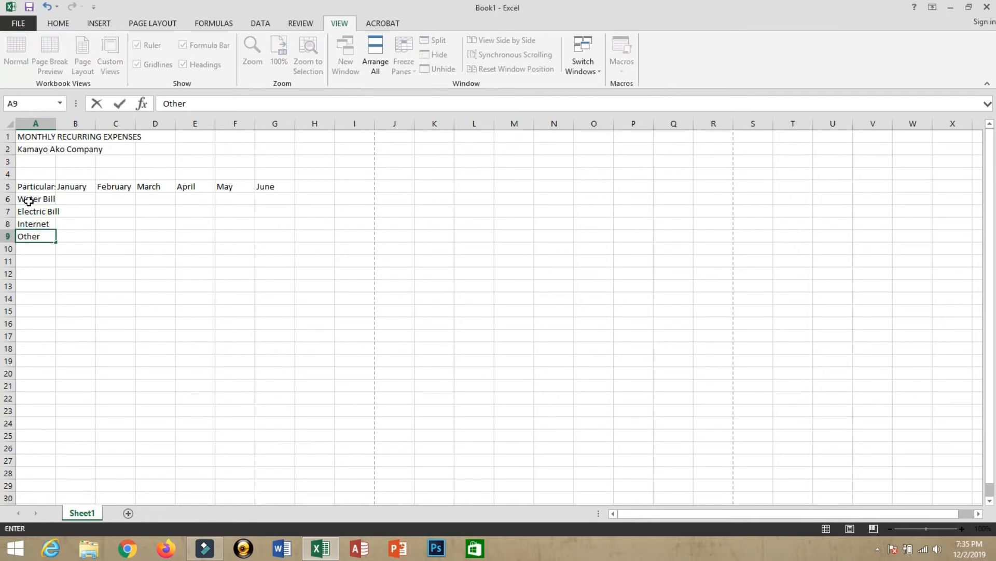
key(Return)
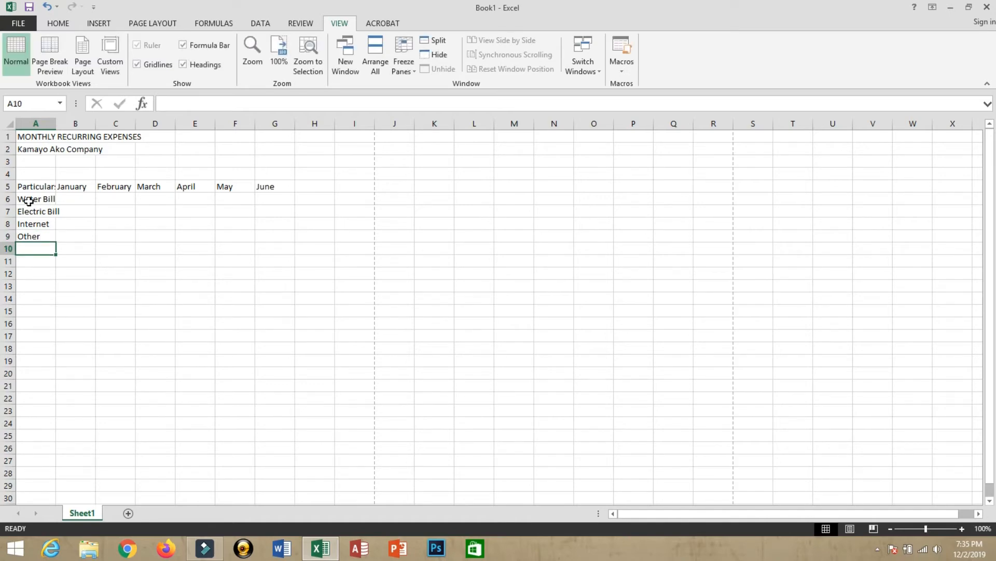
Step: Resize columns A to F by hand, making them narrower than their default width
click(29, 200)
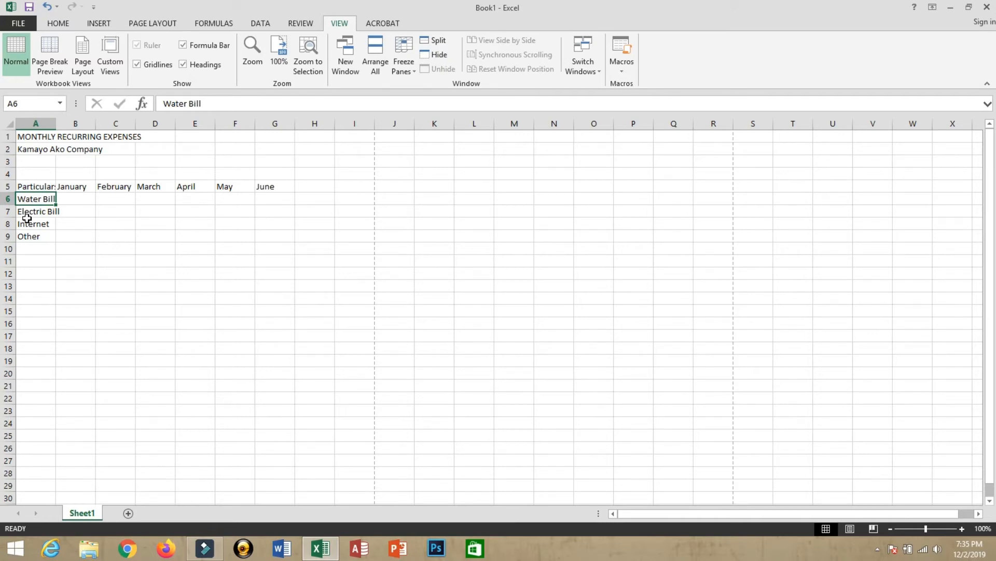
click(26, 211)
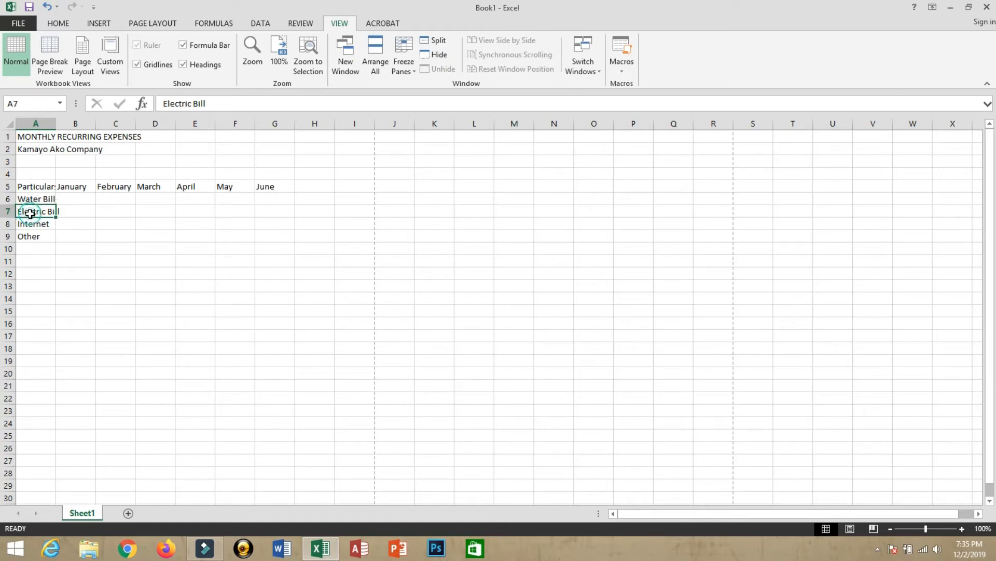
click(72, 123)
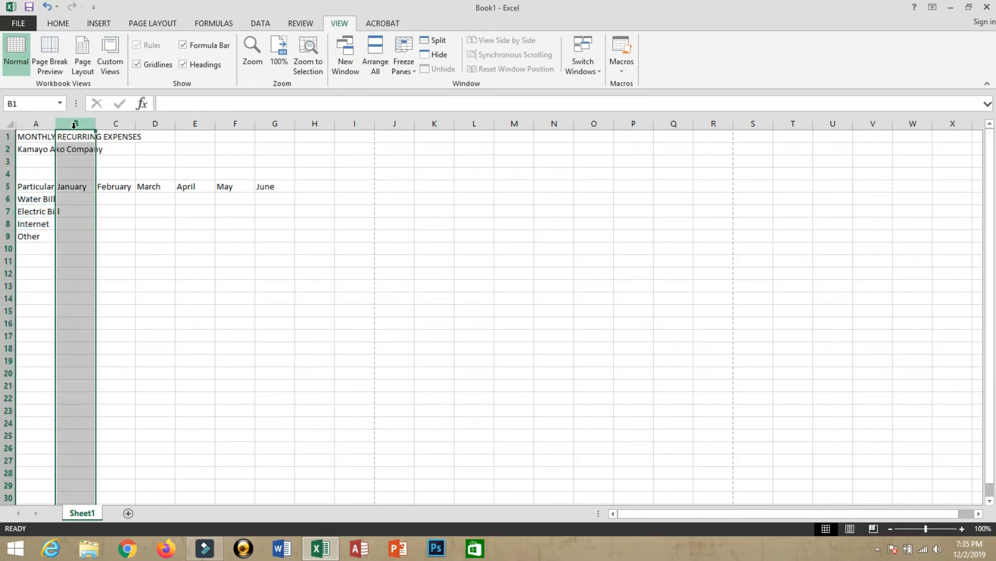
click(115, 237)
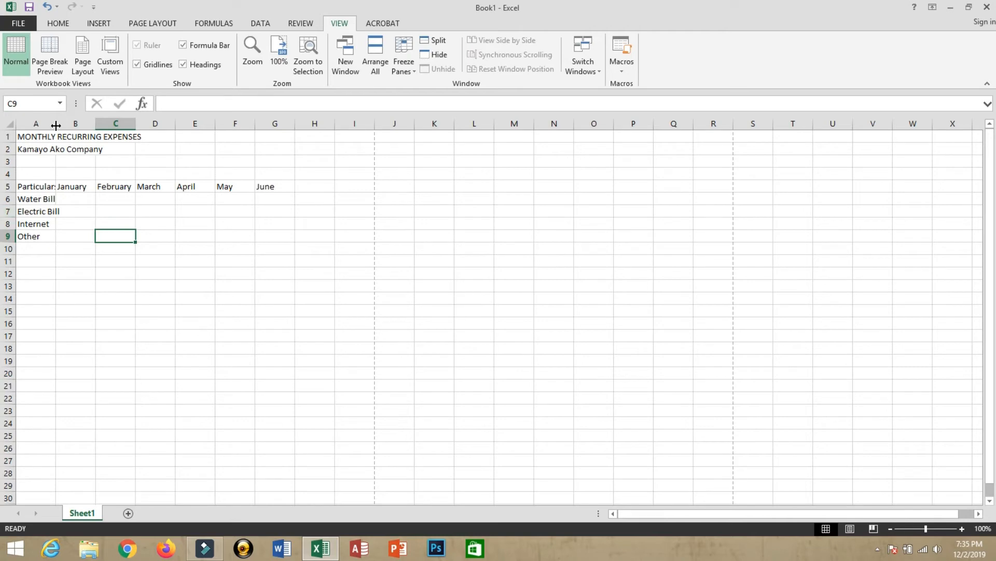
drag(56, 125, 169, 126)
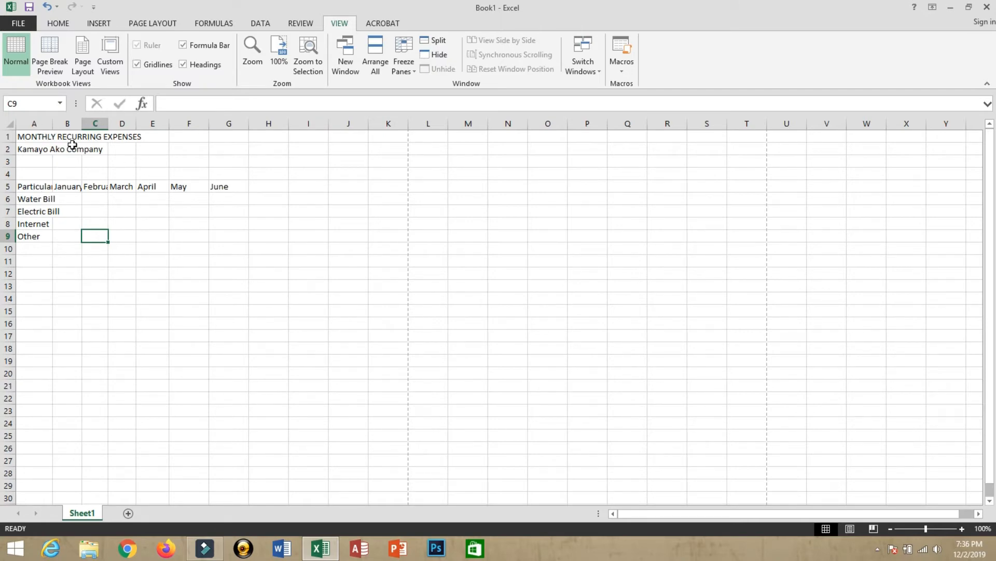
Step: AutoFit the width of all columns in the worksheet to their contents
click(9, 124)
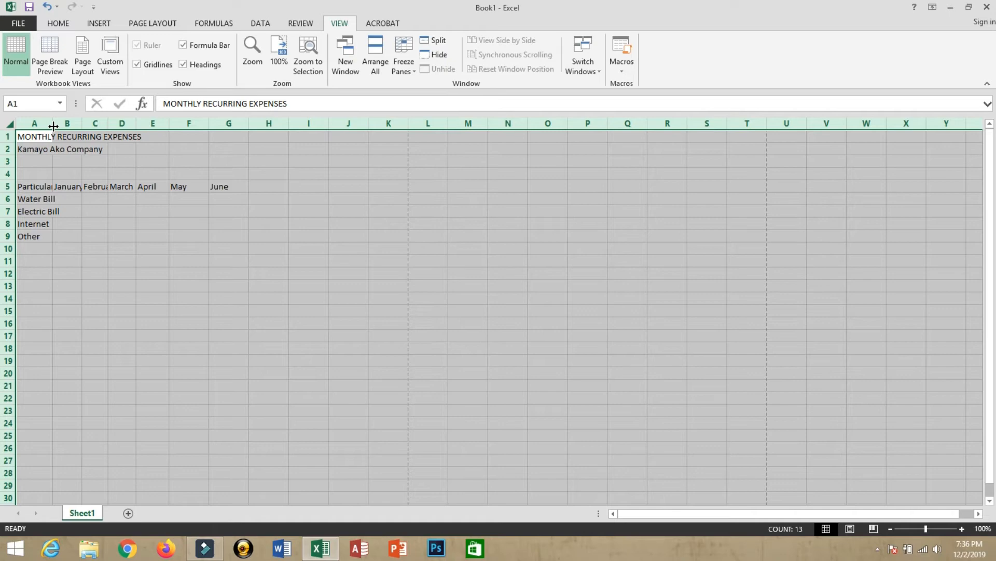
double_click(53, 126)
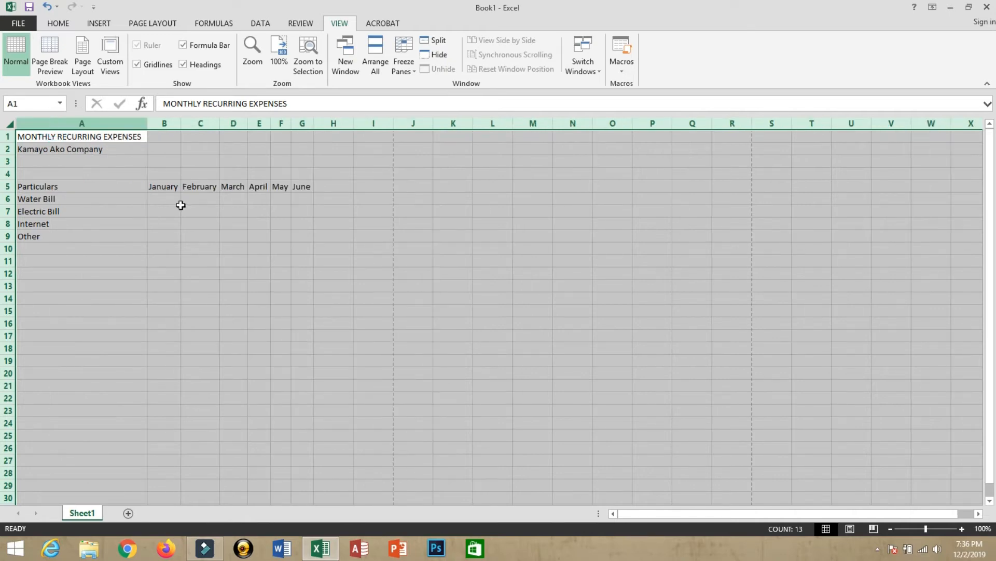
click(201, 200)
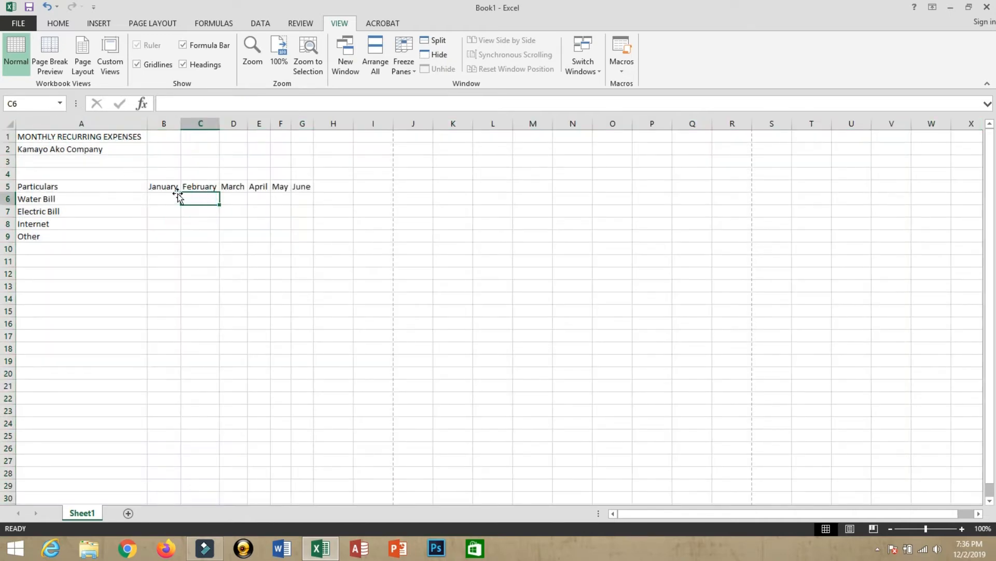
Step: Examine how the widths of the January to June columns differ from one another
click(163, 187)
click(200, 186)
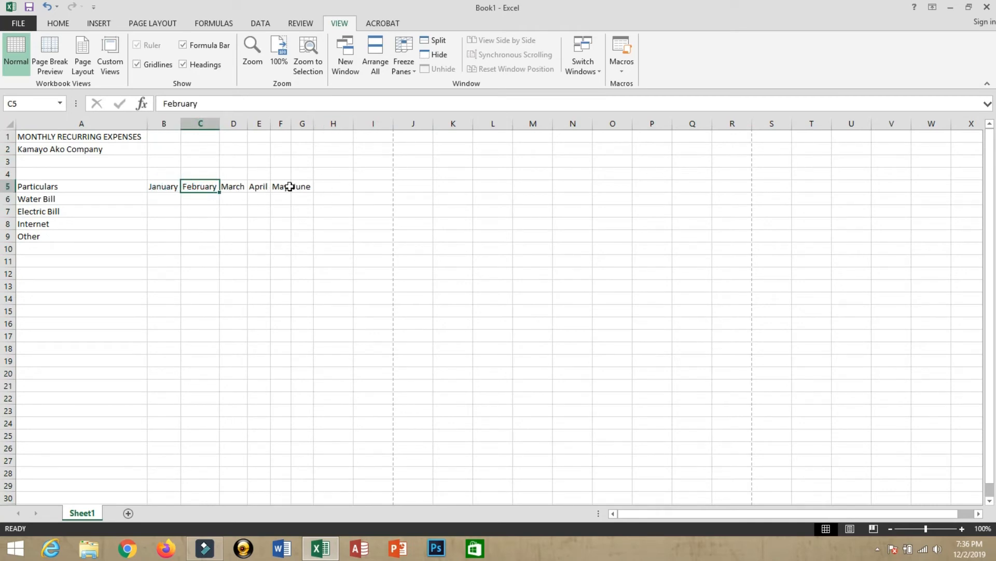
click(158, 186)
click(202, 187)
click(234, 188)
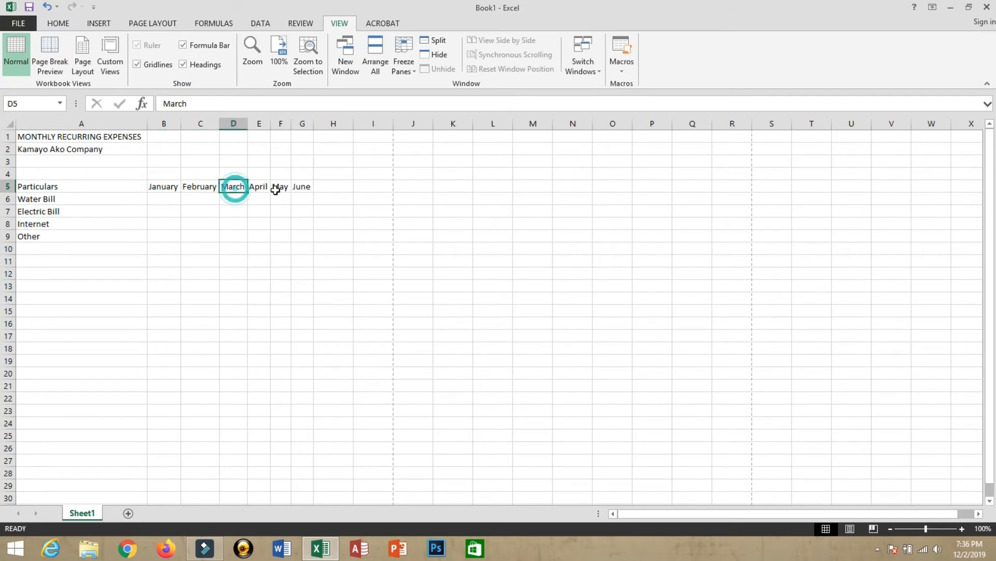
click(259, 187)
click(280, 187)
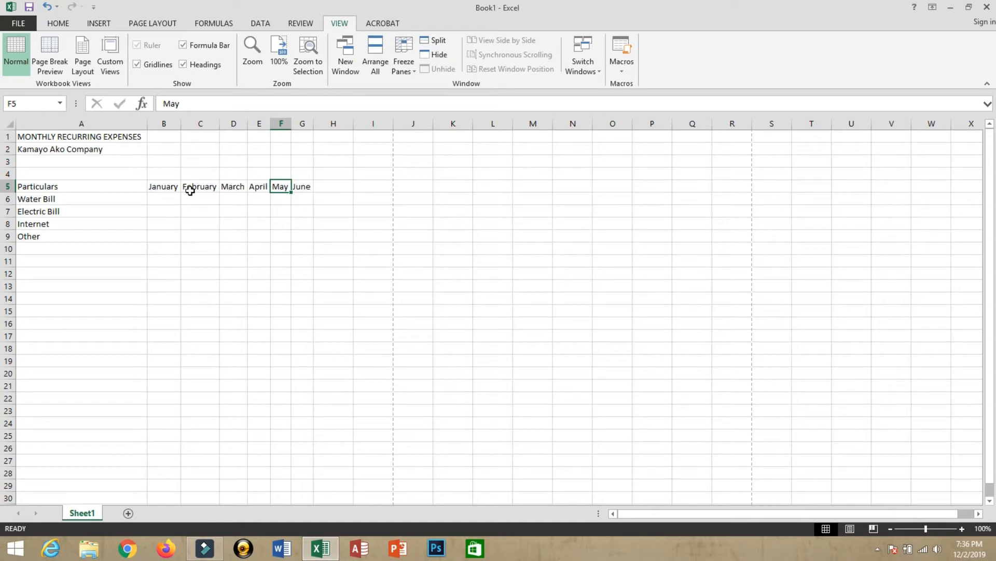
click(168, 188)
drag(168, 188, 305, 237)
click(281, 123)
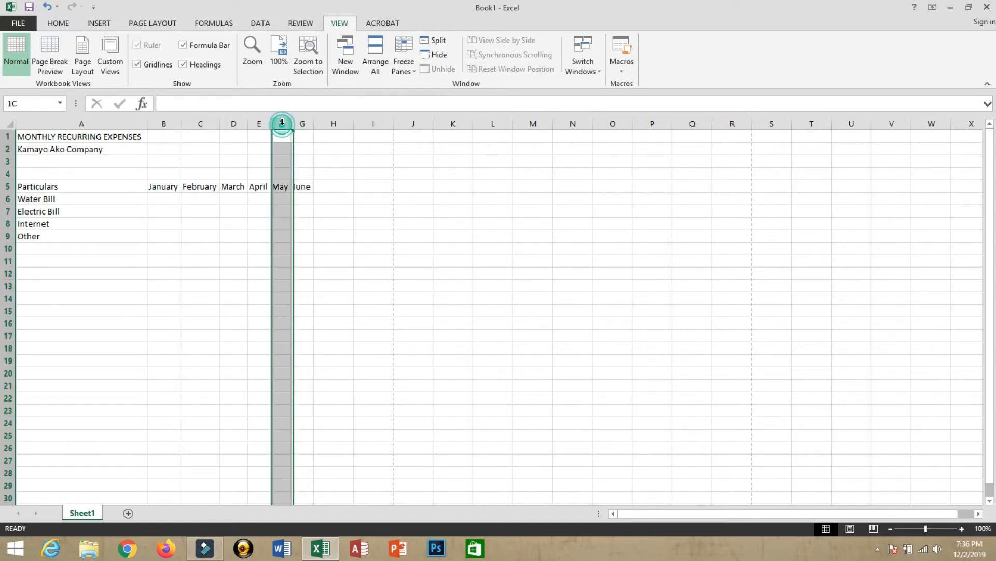
click(259, 124)
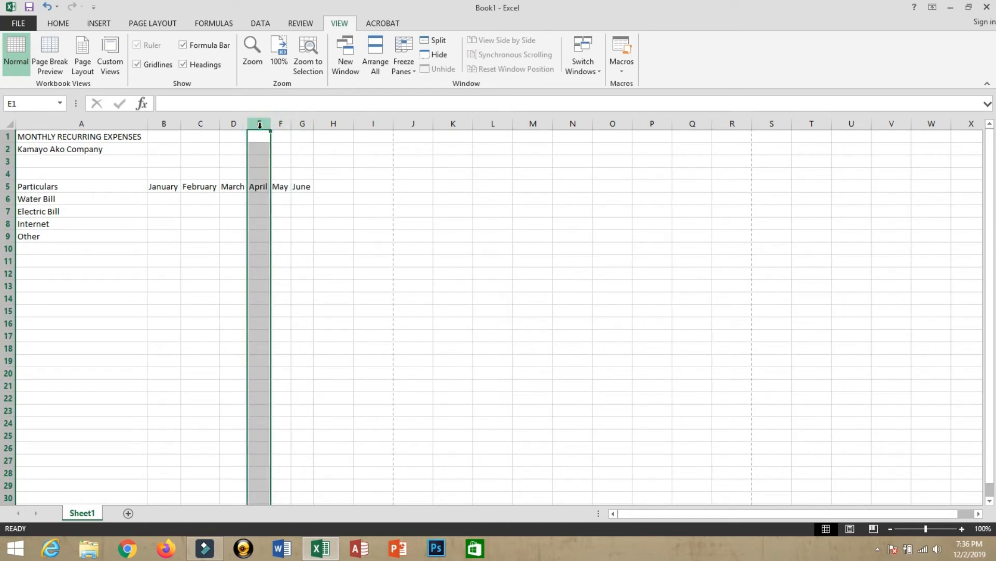
click(164, 123)
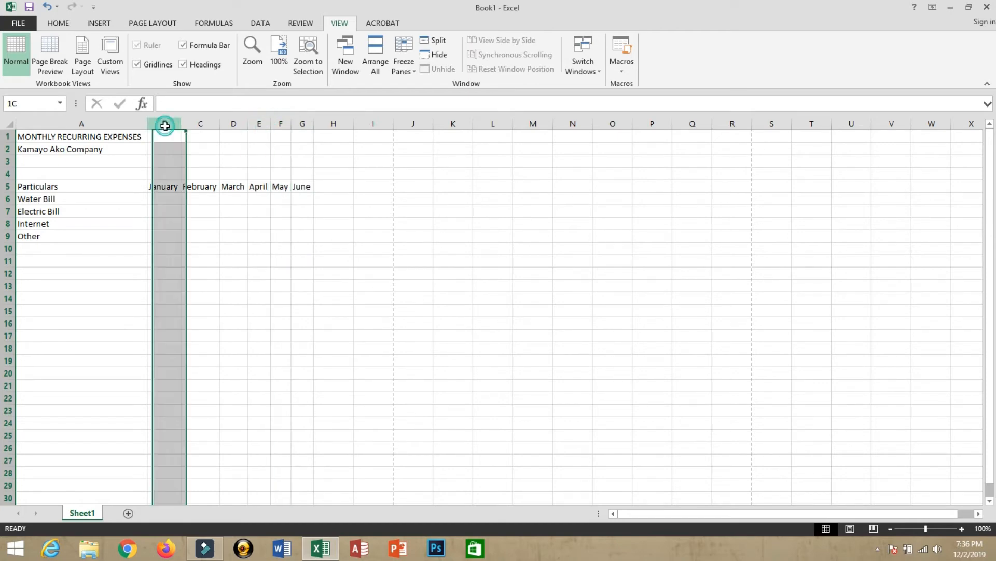
click(360, 156)
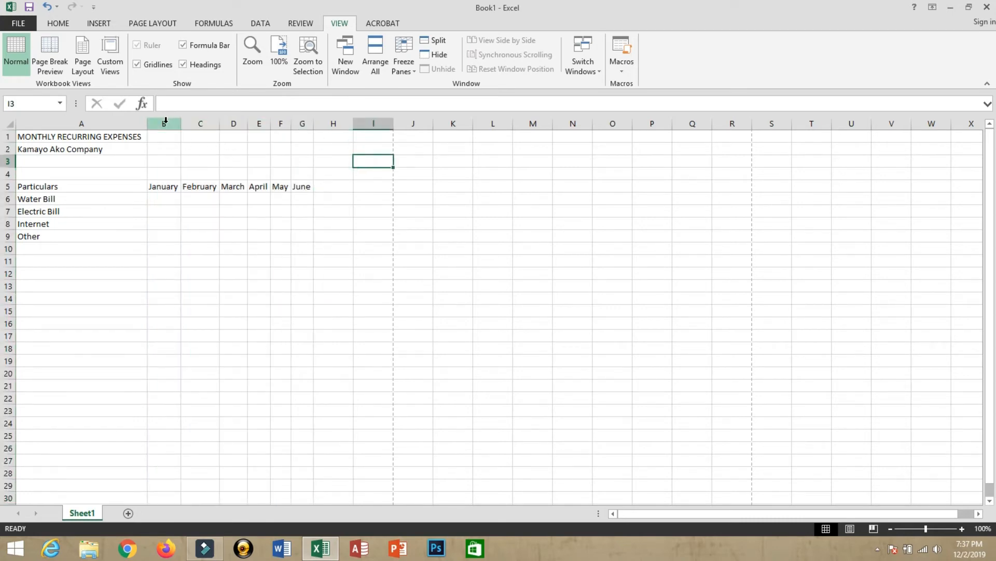
Step: Set the column width of the month columns B to G to 5
drag(164, 123, 307, 125)
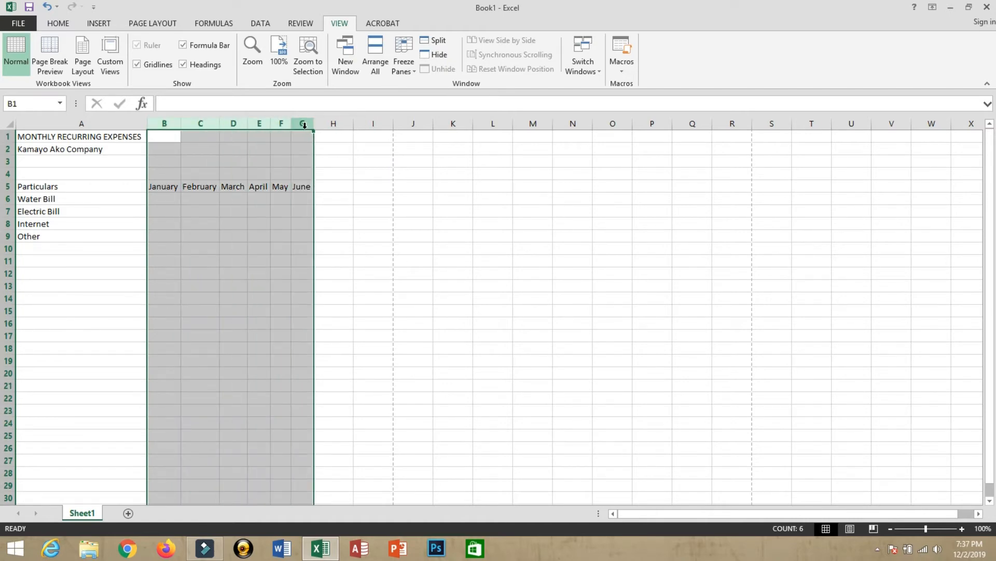
right_click(305, 126)
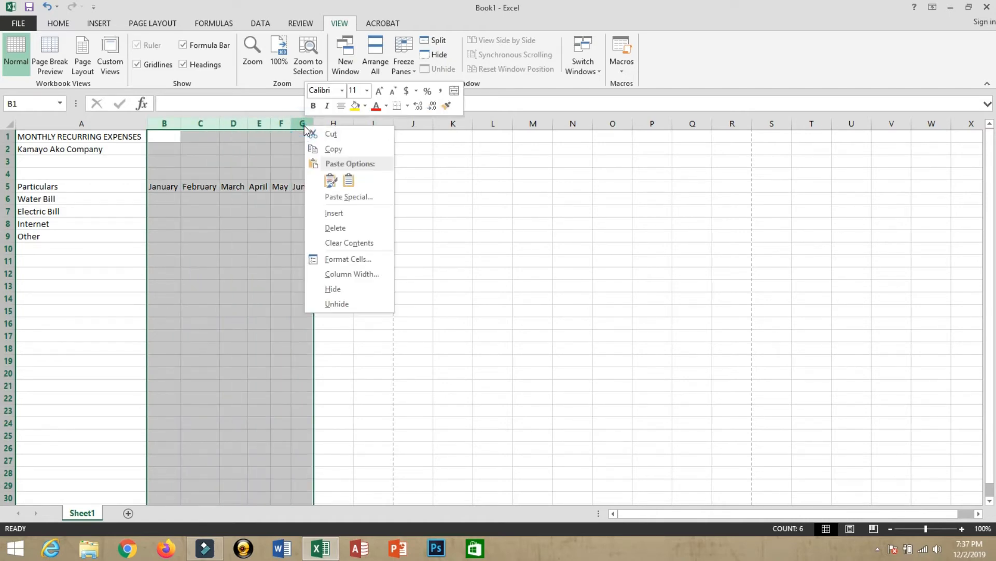
click(343, 274)
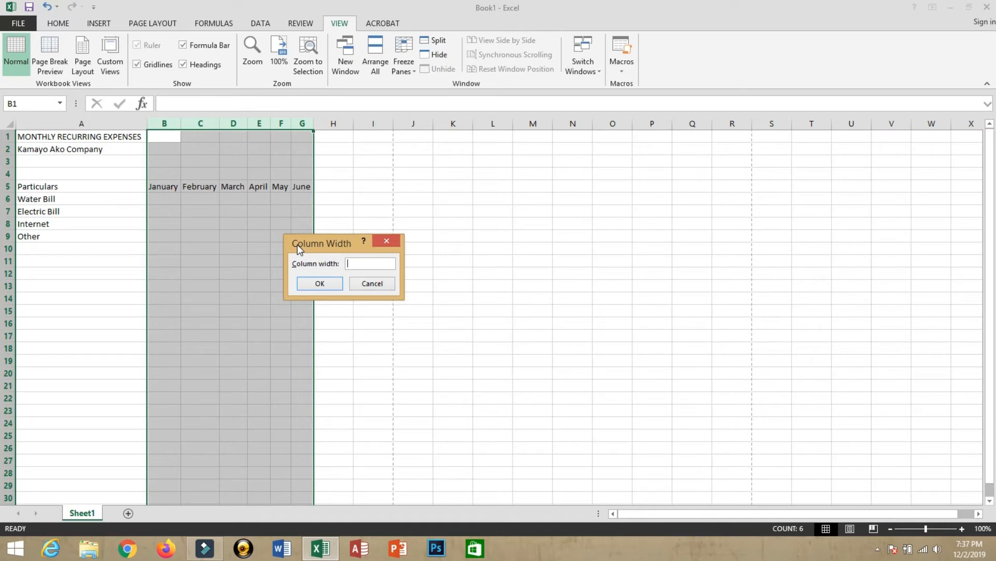
text(5)
click(317, 286)
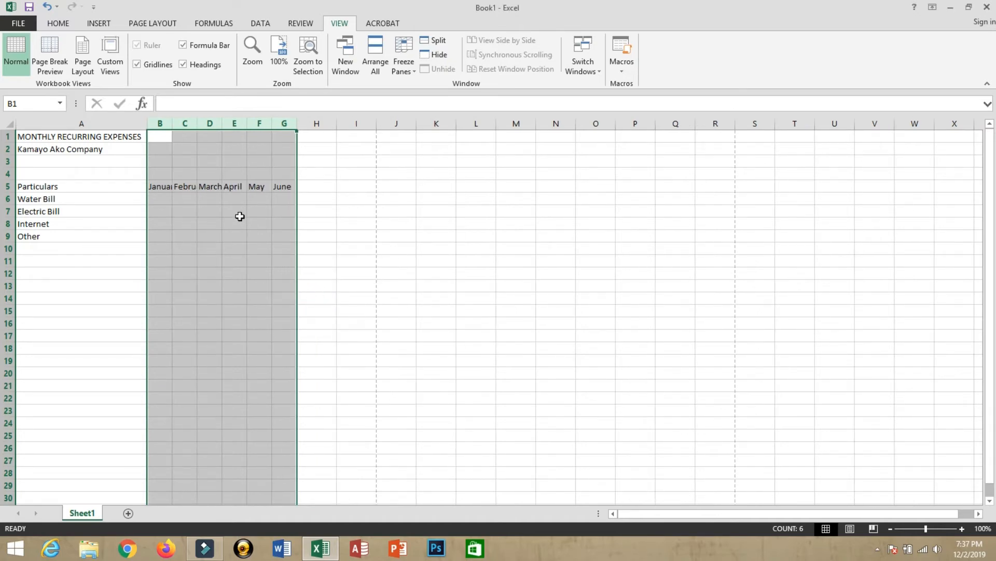
Step: Set the column width of the month columns B to G to 15
right_click(188, 126)
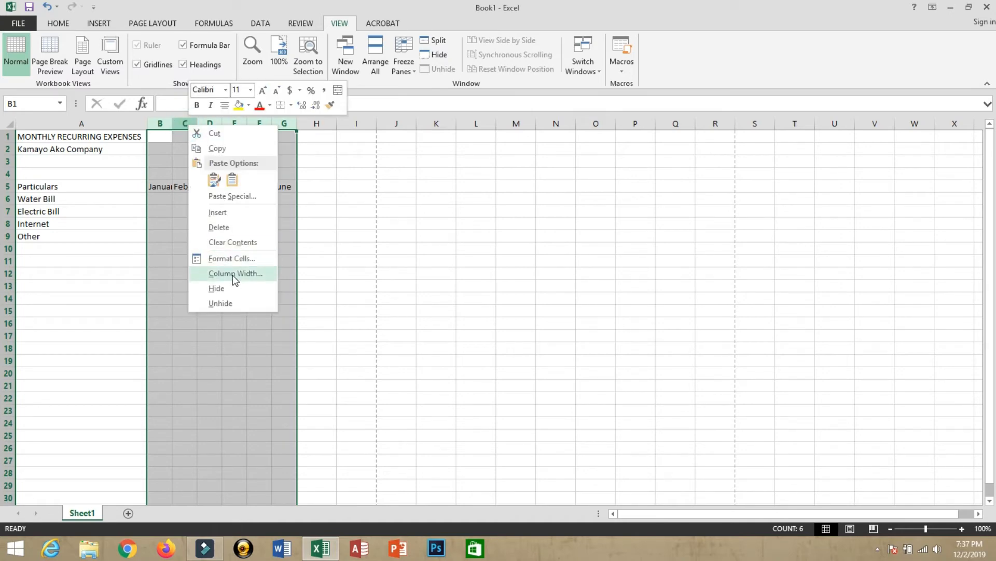
click(233, 275)
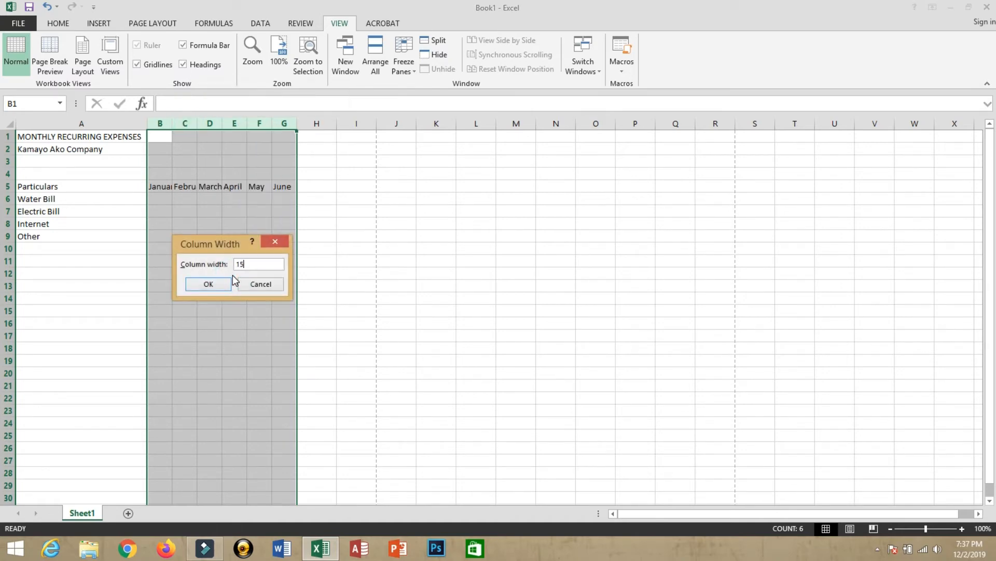
click(230, 280)
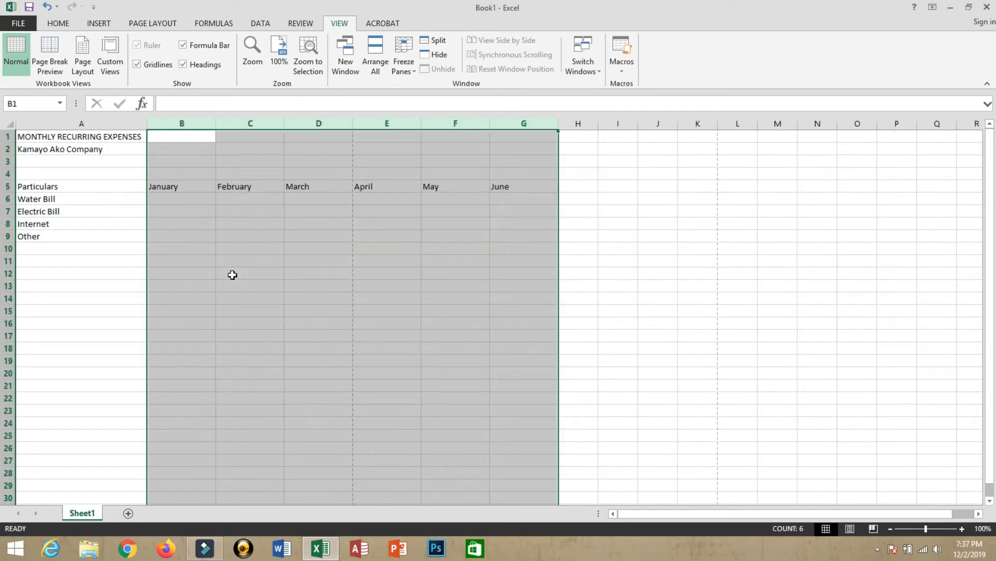
click(232, 274)
Step: Select the block B5 to G9 and narrow column A to just fit the expense item names
drag(192, 188, 540, 237)
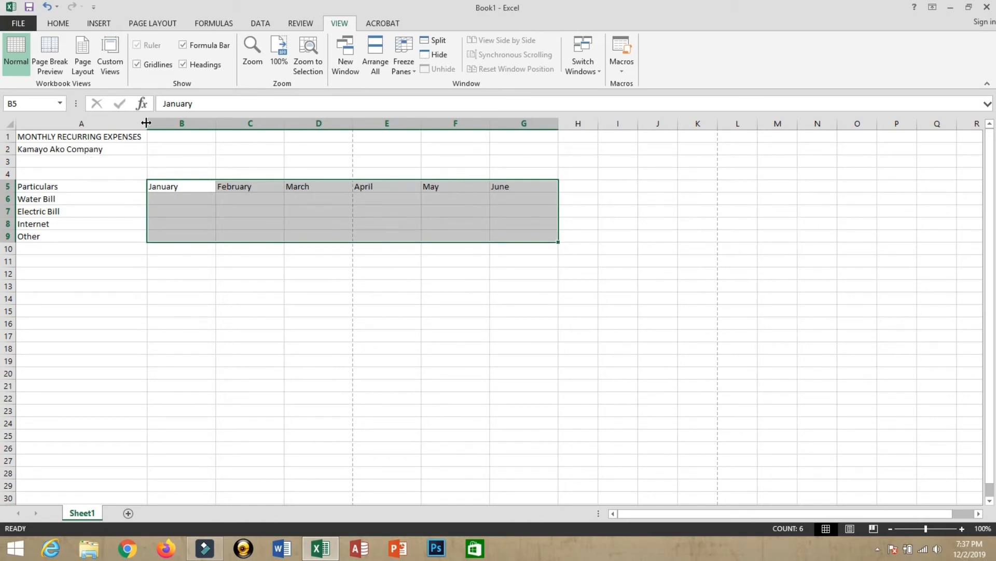
drag(146, 123, 79, 123)
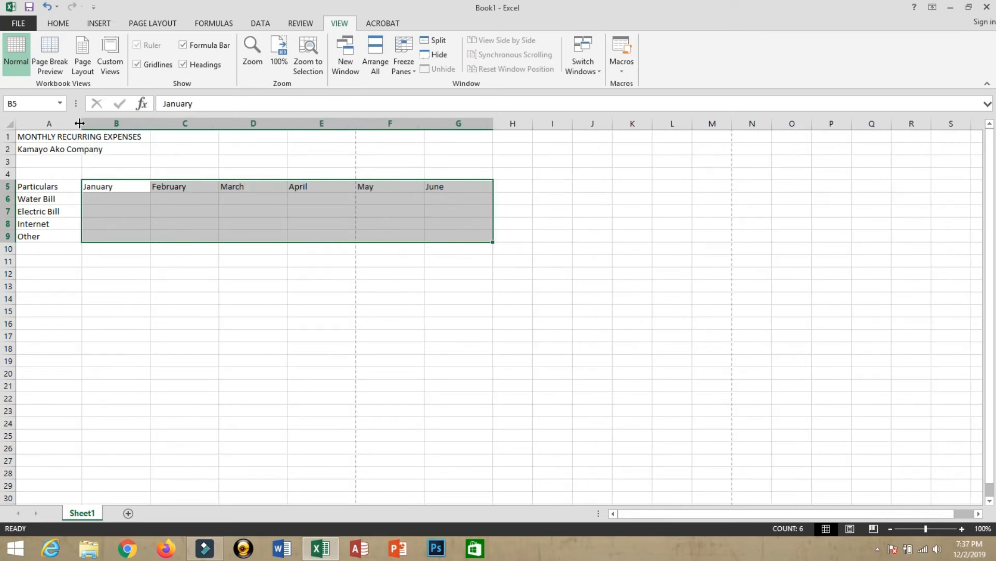
Step: Undo the last narrowing of column A and set its column width to 20
key(ctrl+z)
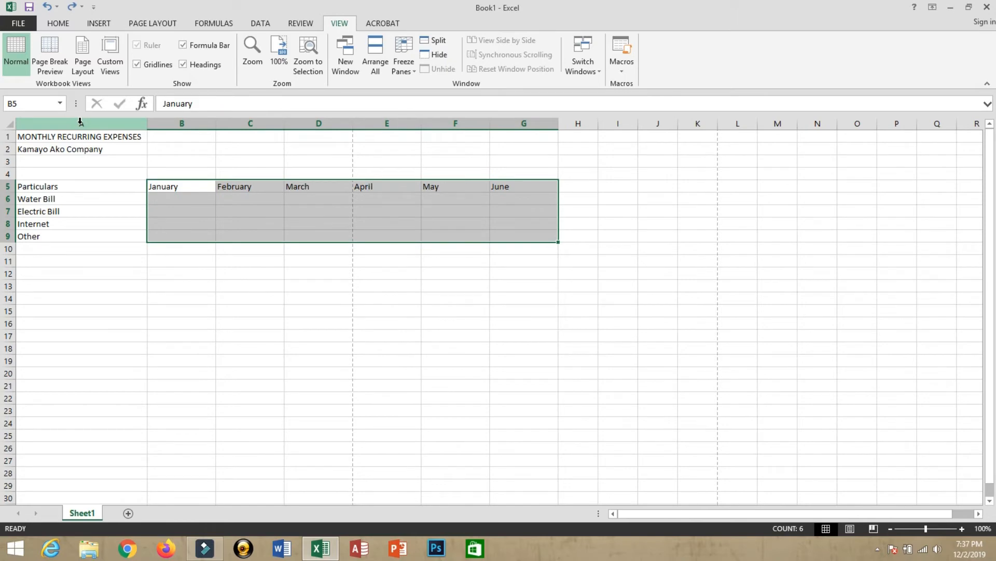
click(78, 123)
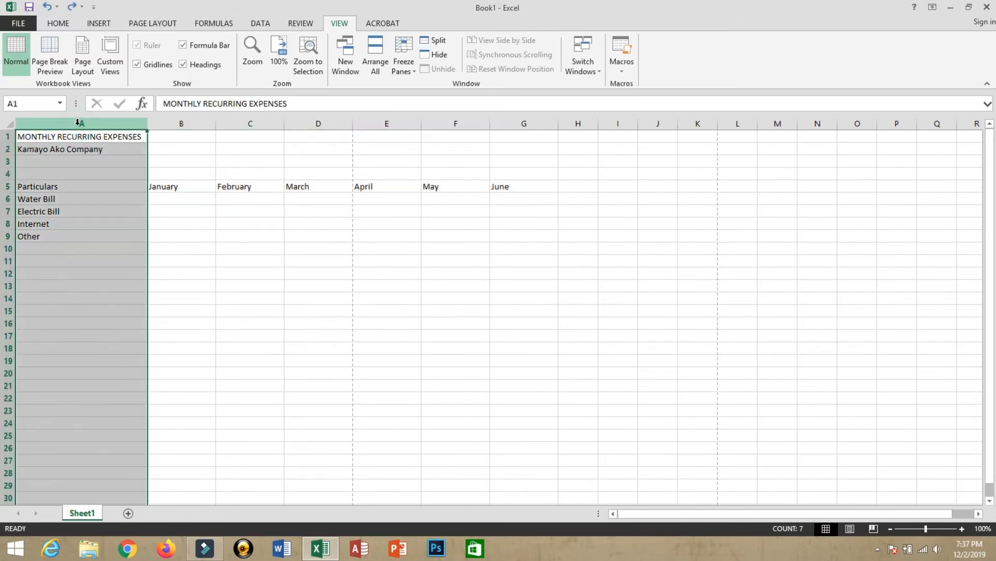
right_click(77, 123)
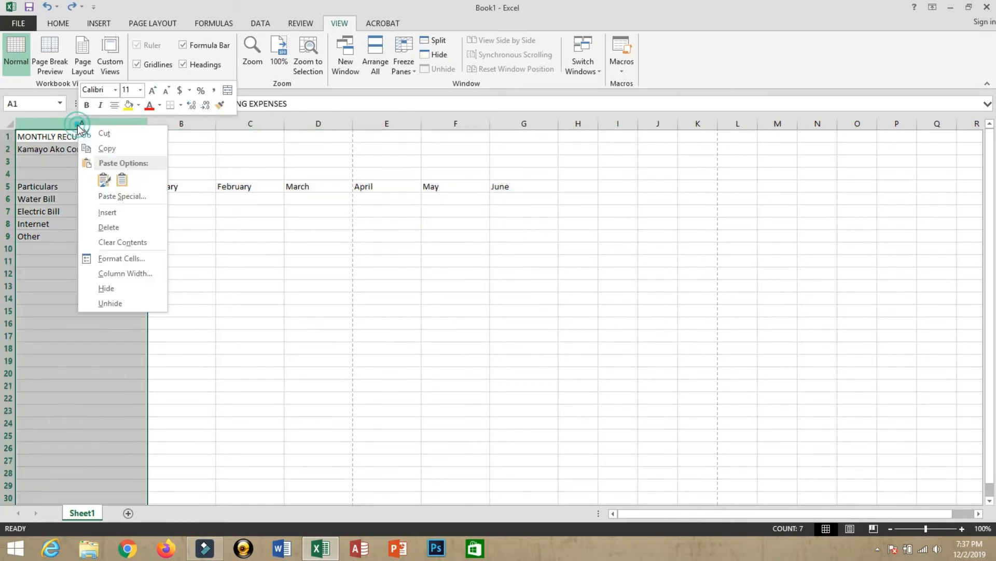
click(126, 272)
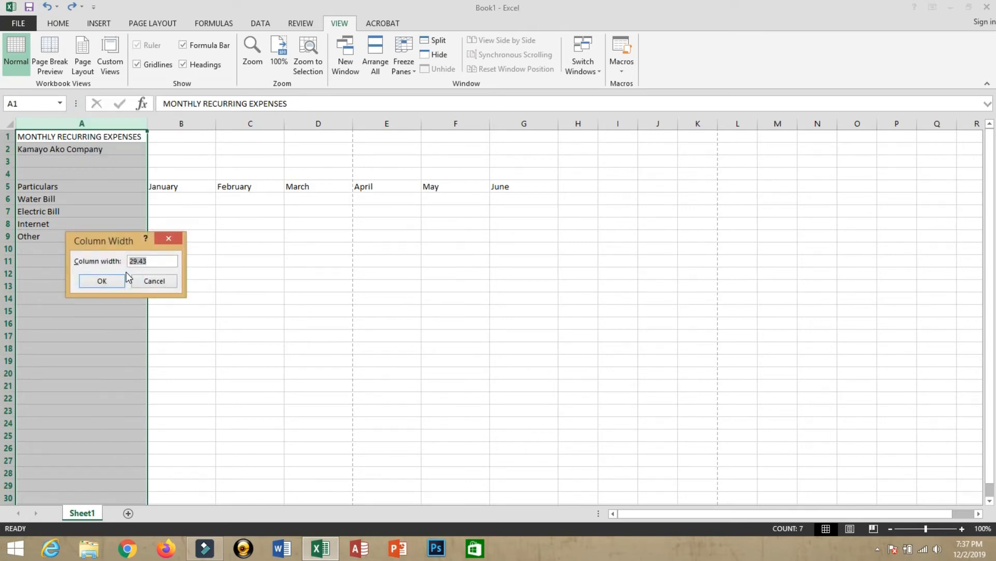
text(20)
click(125, 276)
drag(126, 272, 173, 238)
click(174, 239)
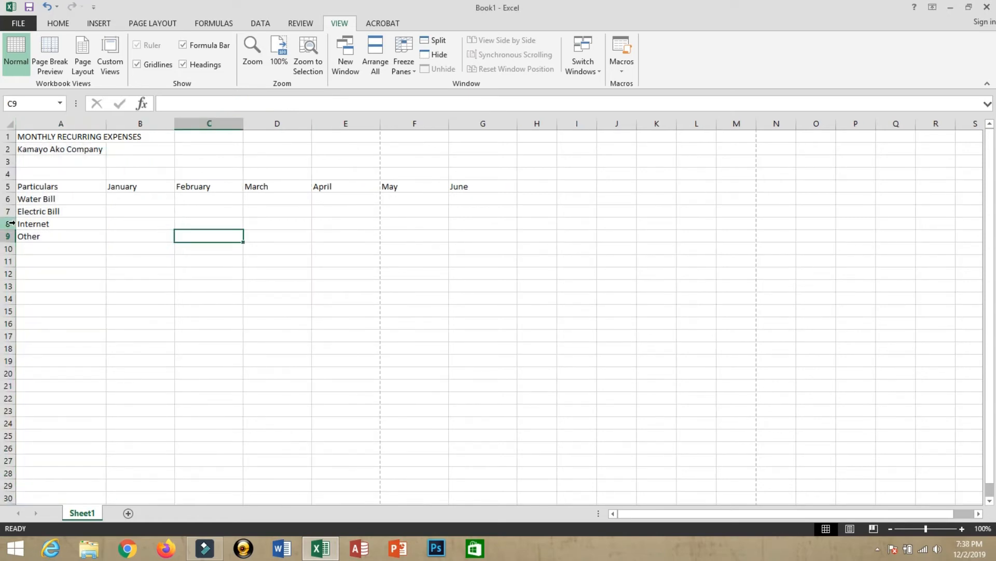
Step: Center the contents of the block B5 to G9 horizontally
click(151, 200)
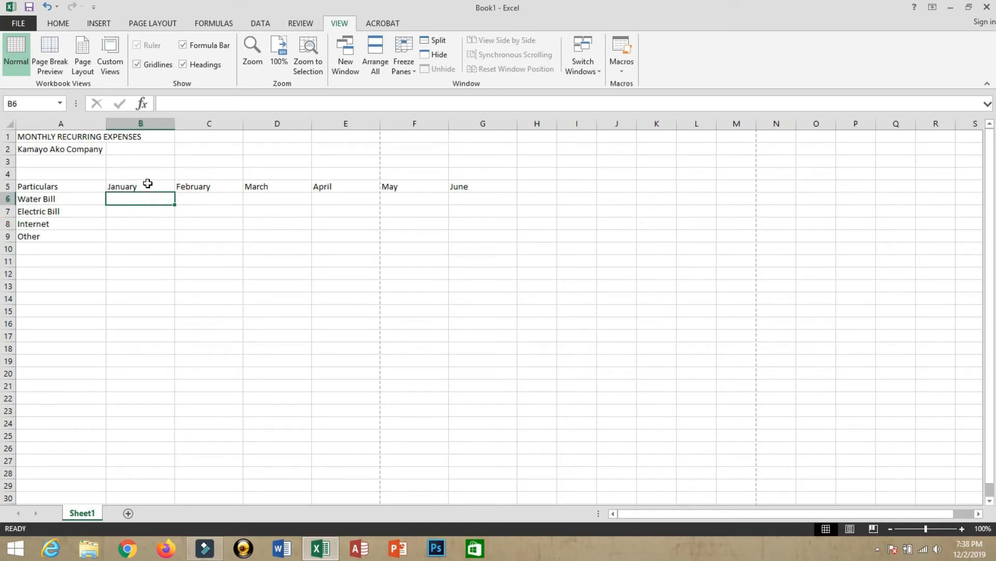
drag(147, 185, 474, 238)
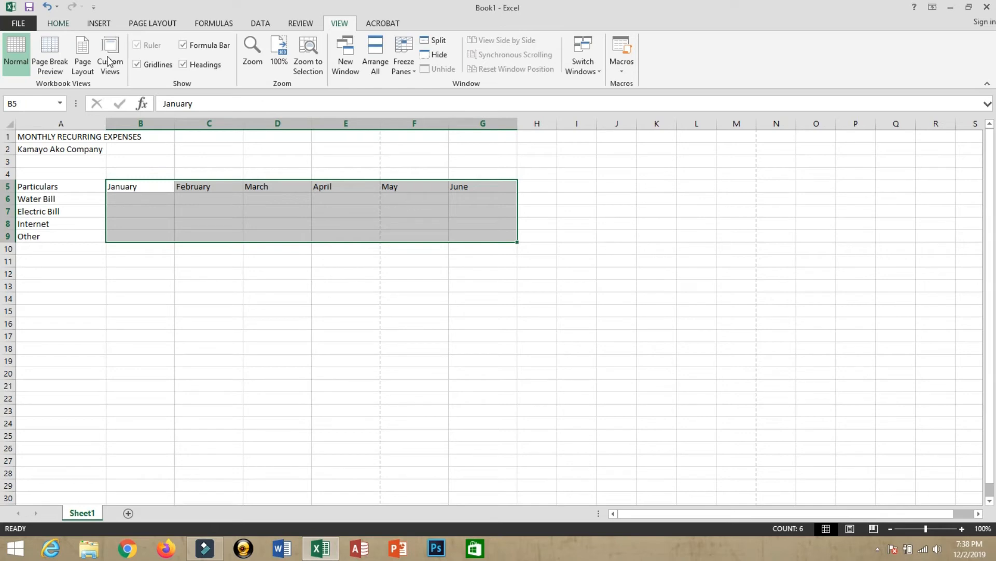
drag(111, 185, 475, 236)
click(58, 23)
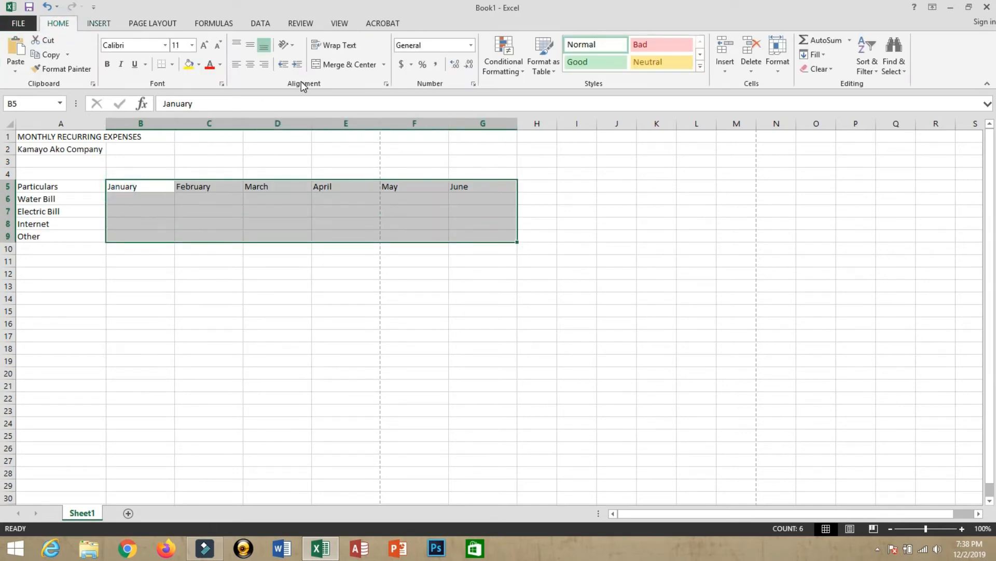
click(250, 64)
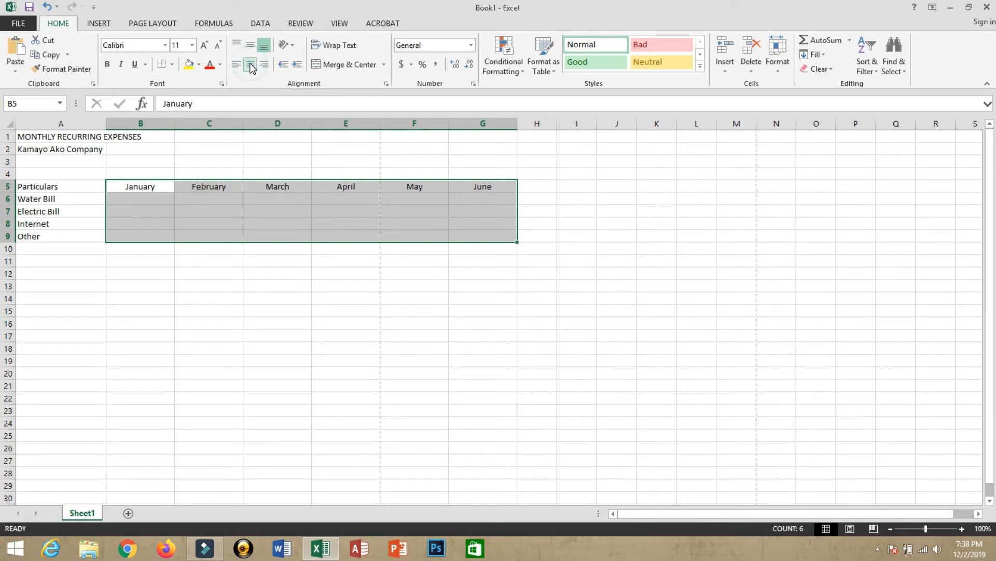
Step: Enter 750 as the January amount for Water Bill in cell B6
click(151, 200)
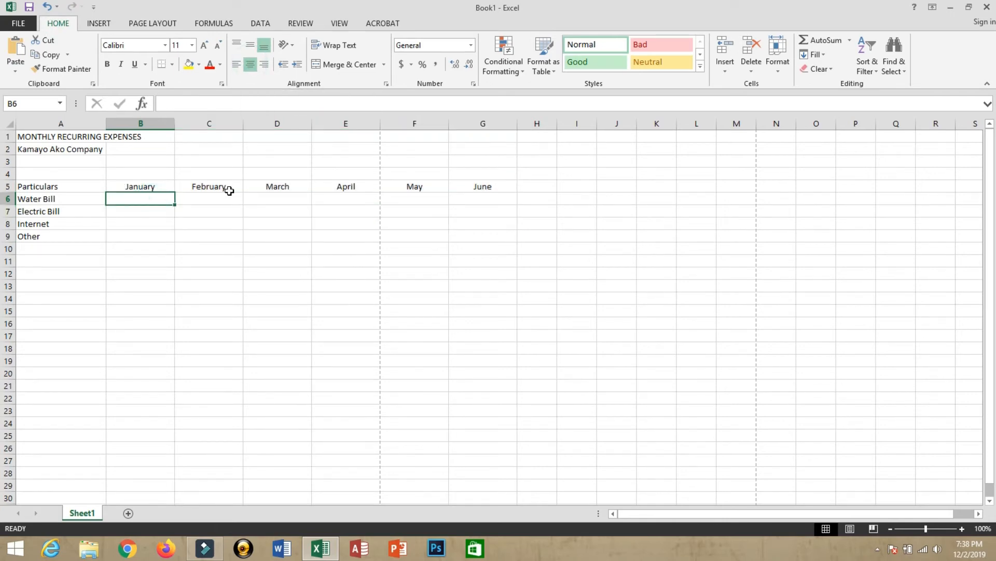
text(750)
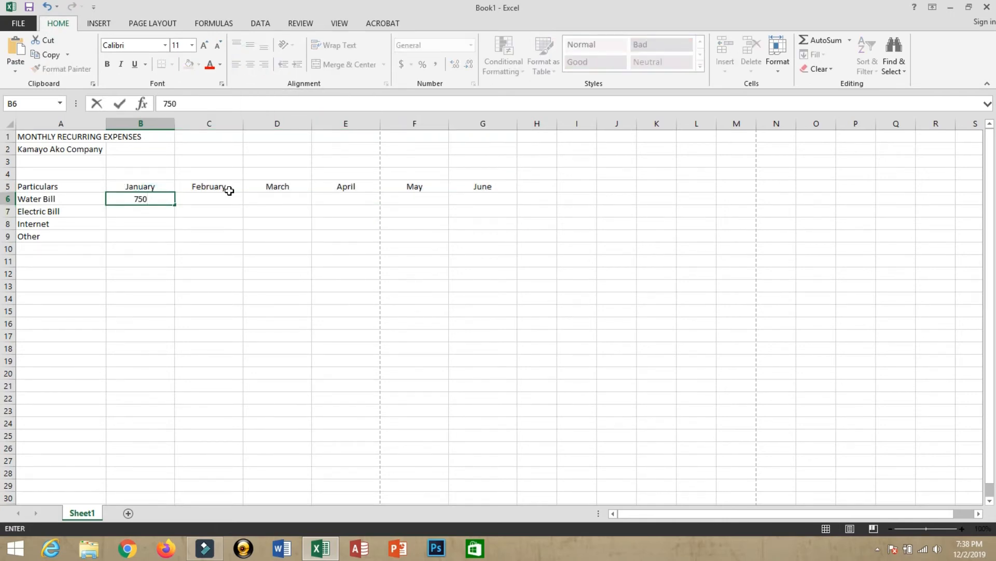
key(Right)
key(Left)
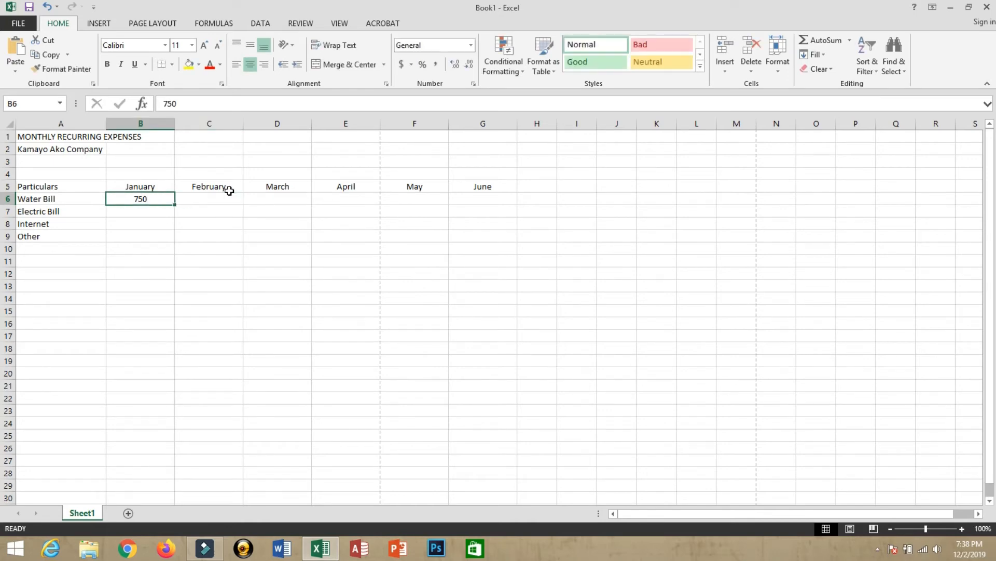
Step: Copy the January Water Bill amount across the February to June cells, C6 to G6
key(ctrl+c)
click(231, 196)
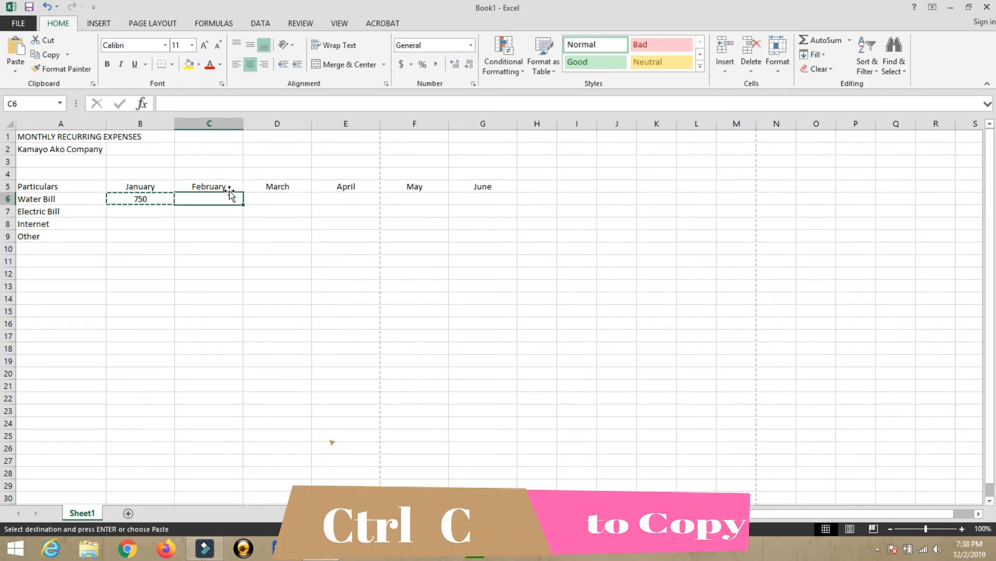
key(shift+Right)
key(shift+Right)
key(shift+Right)
key(shift+Right)
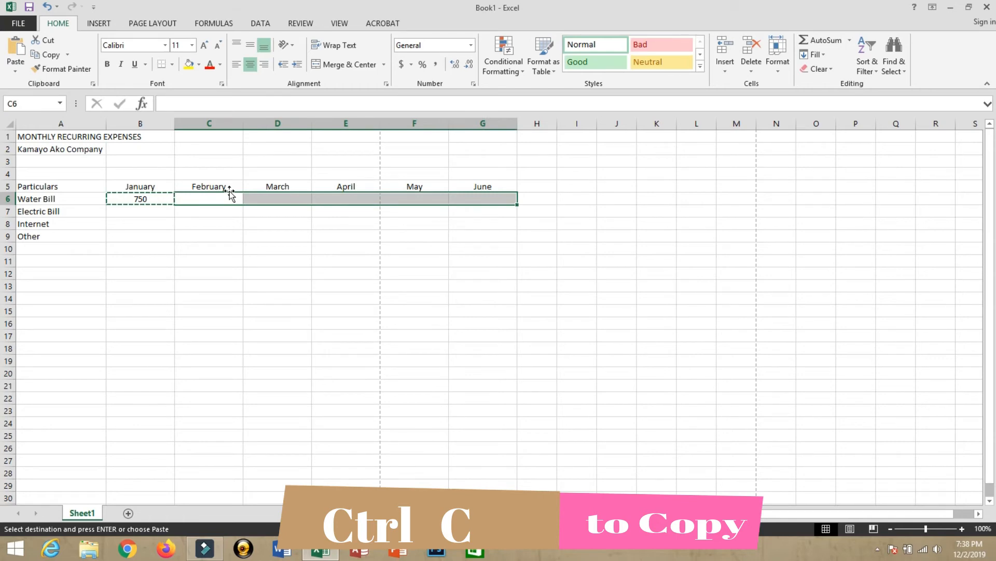
key(Return)
Step: Enter 1250 as the January amount for Electric Bill in cell B7
key(Down)
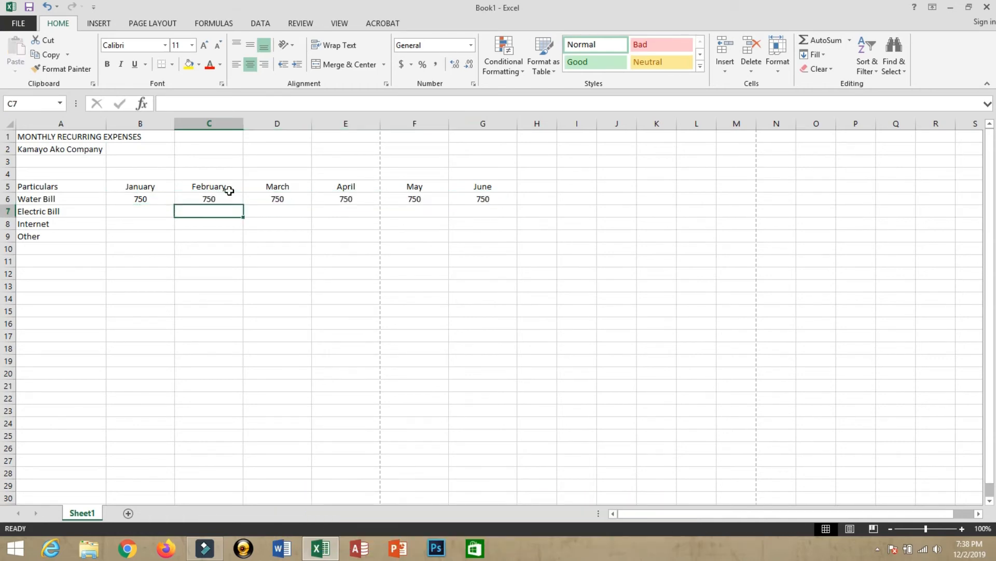
key(Left)
text(12)
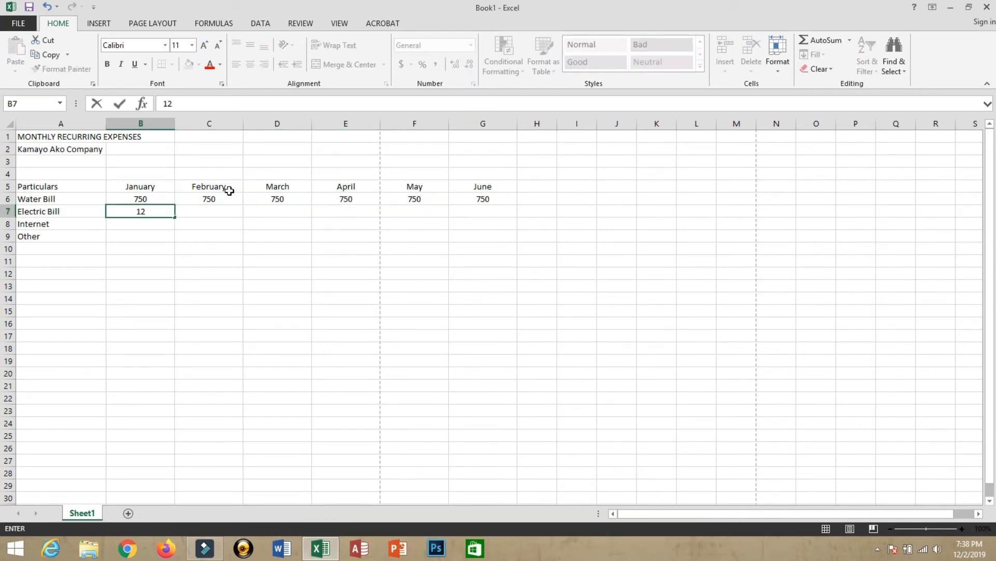
text(50)
key(Tab)
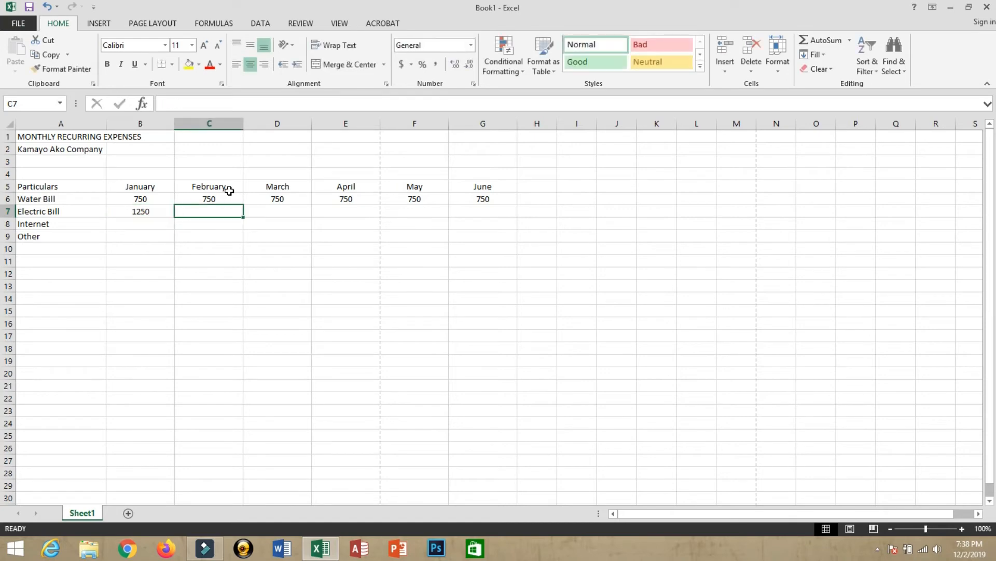
Step: Copy the January Electric Bill amount across the February to June cells, C7 to G7
key(Left)
key(ctrl+c)
key(Right)
key(shift+Right)
key(shift+Right)
key(shift+Right)
key(shift+Right)
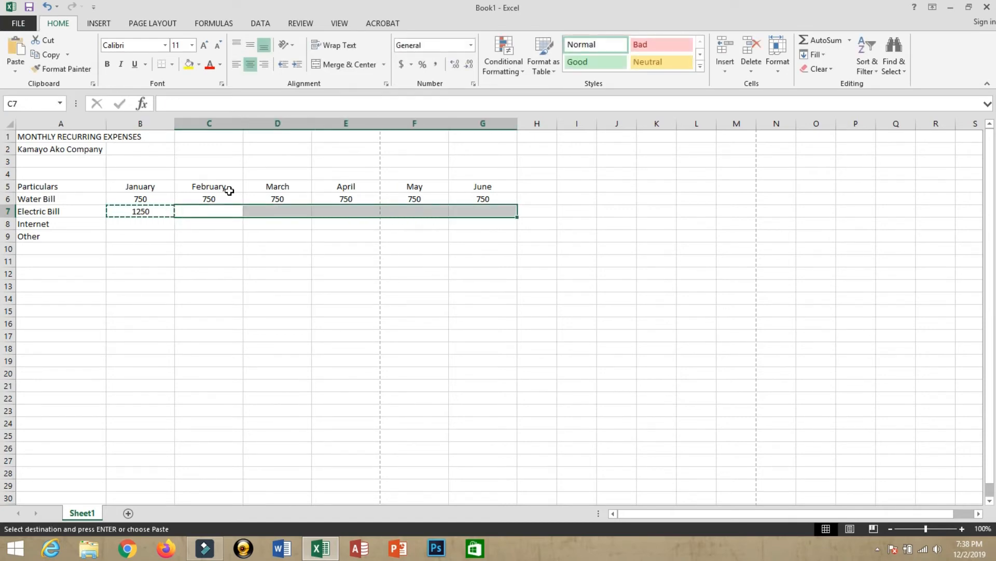
key(Return)
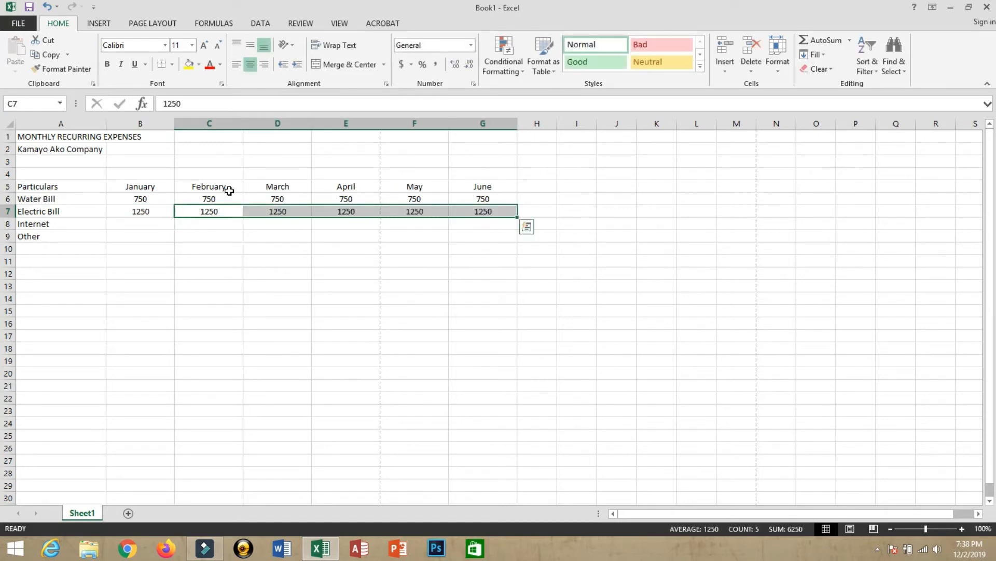
key(Left)
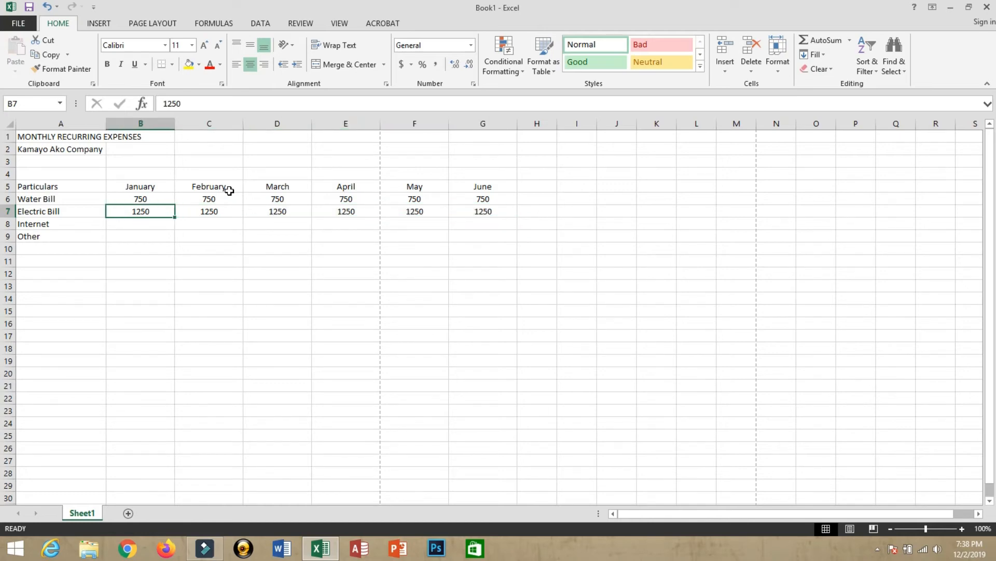
key(Up)
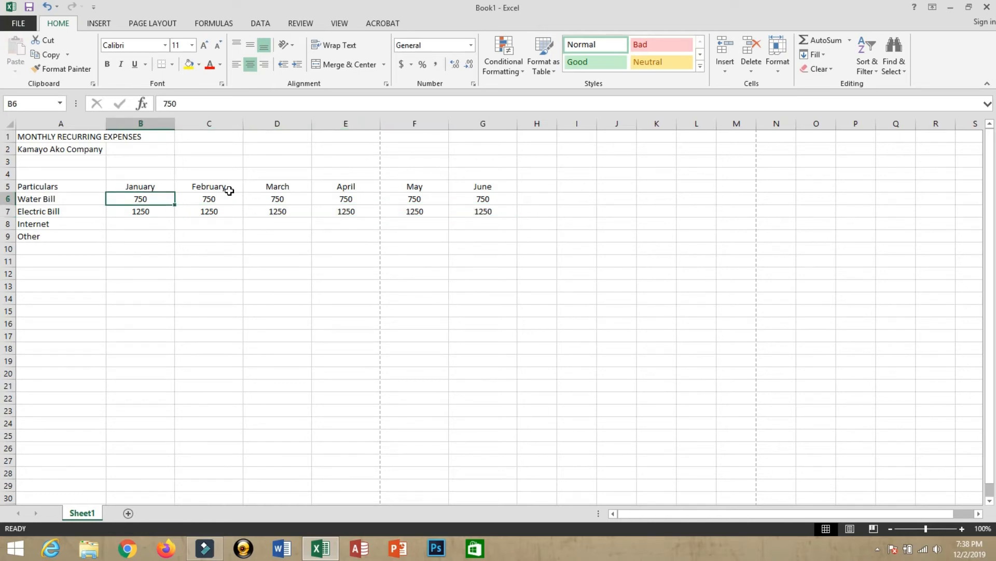
key(Up)
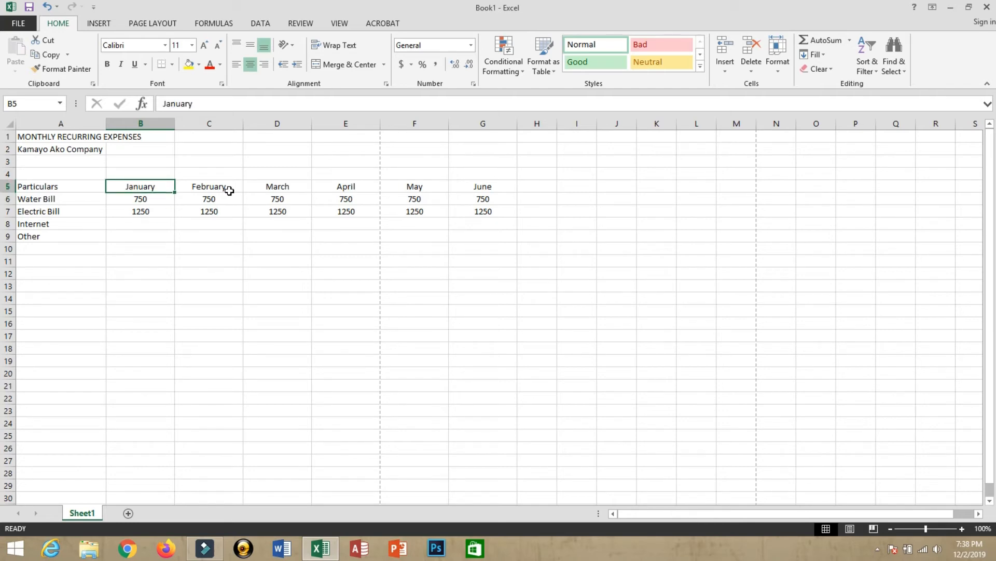
click(196, 198)
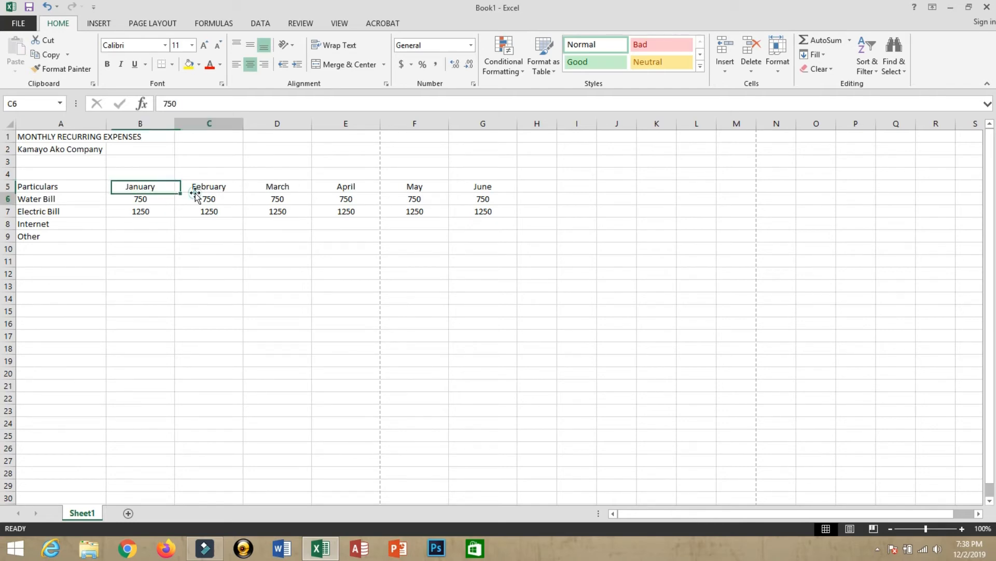
key(Up)
key(Left)
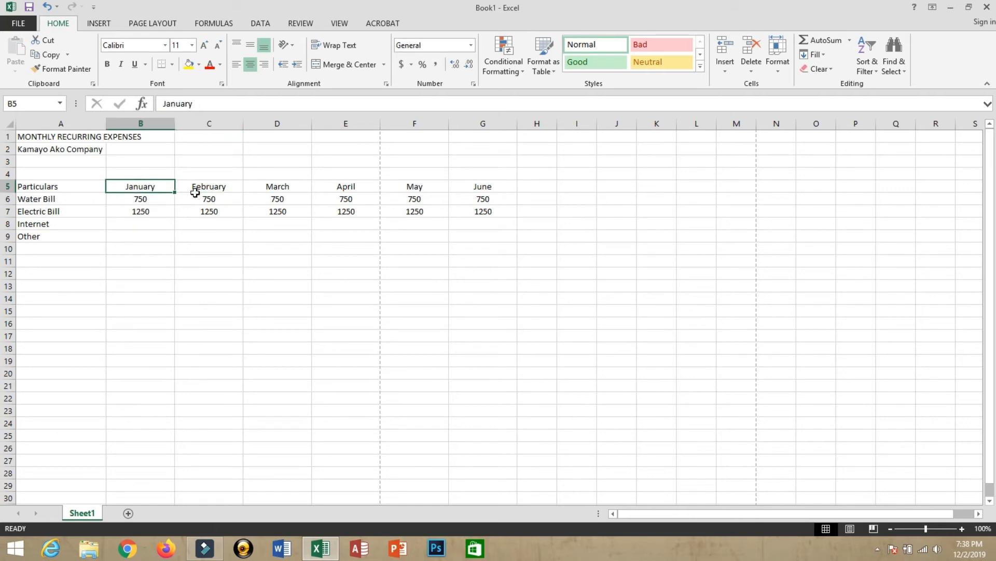
key(Right)
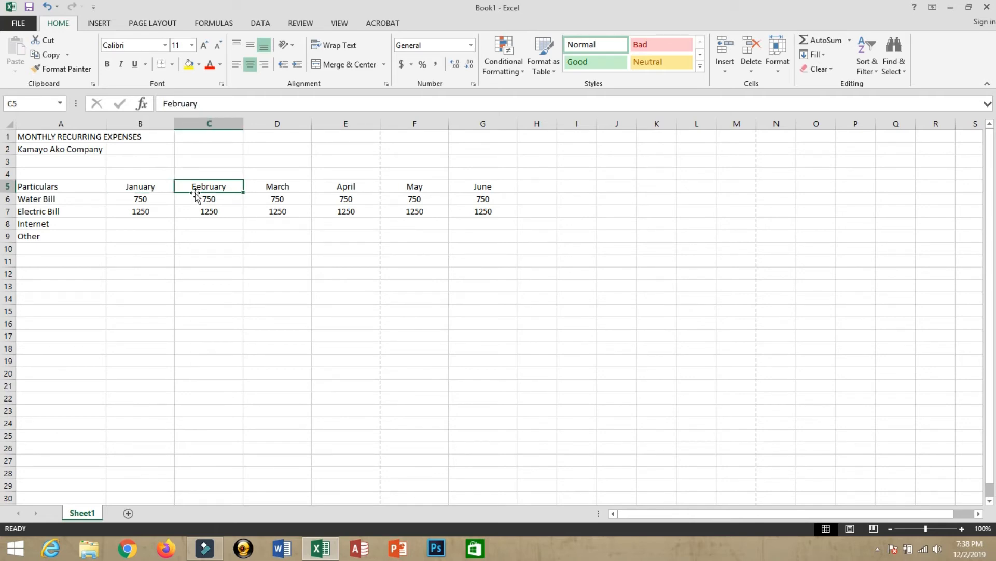
key(Left)
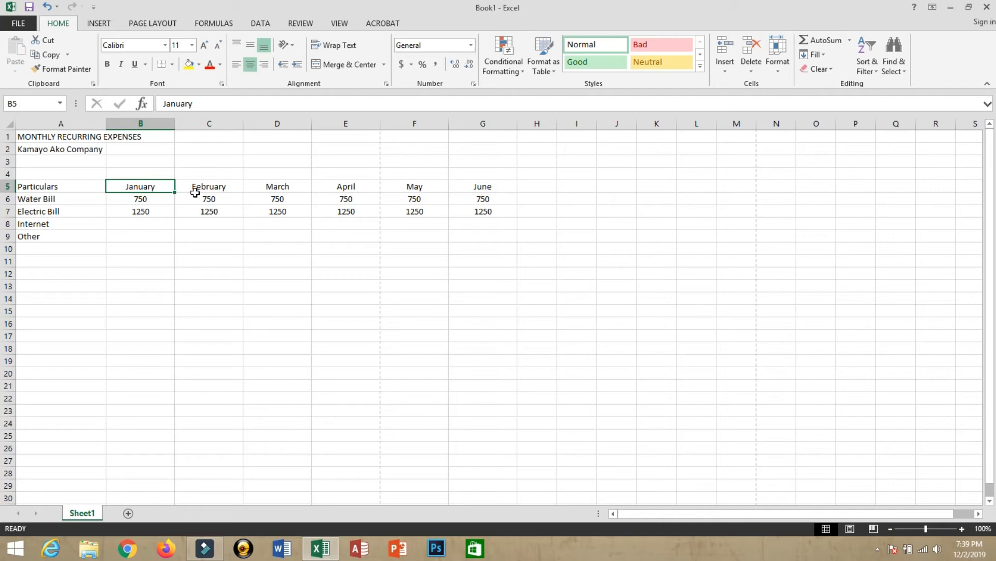
key(Left)
key(Right)
key(Down)
key(Down)
key(Up)
key(Up)
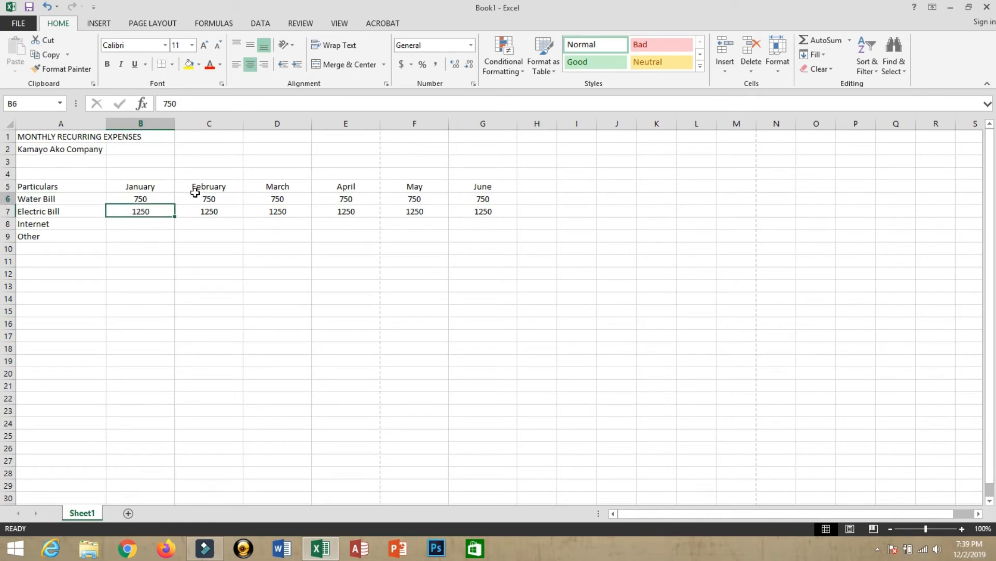
key(Left)
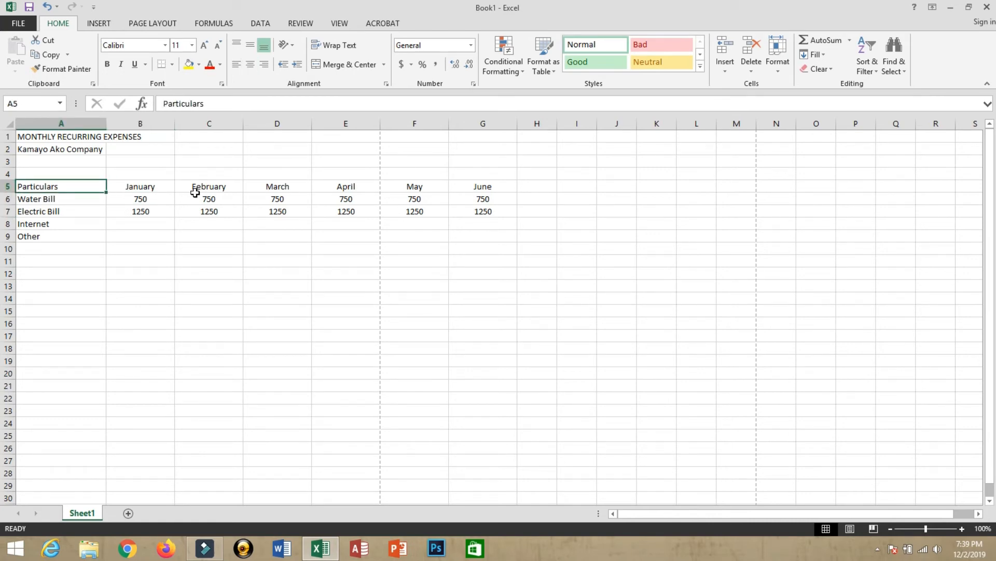
key(Right)
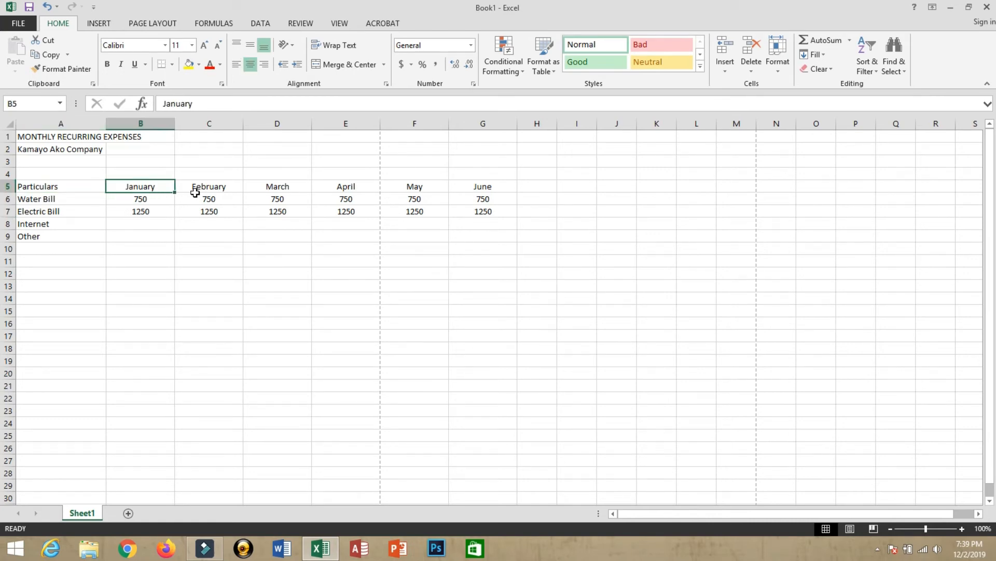
key(Left)
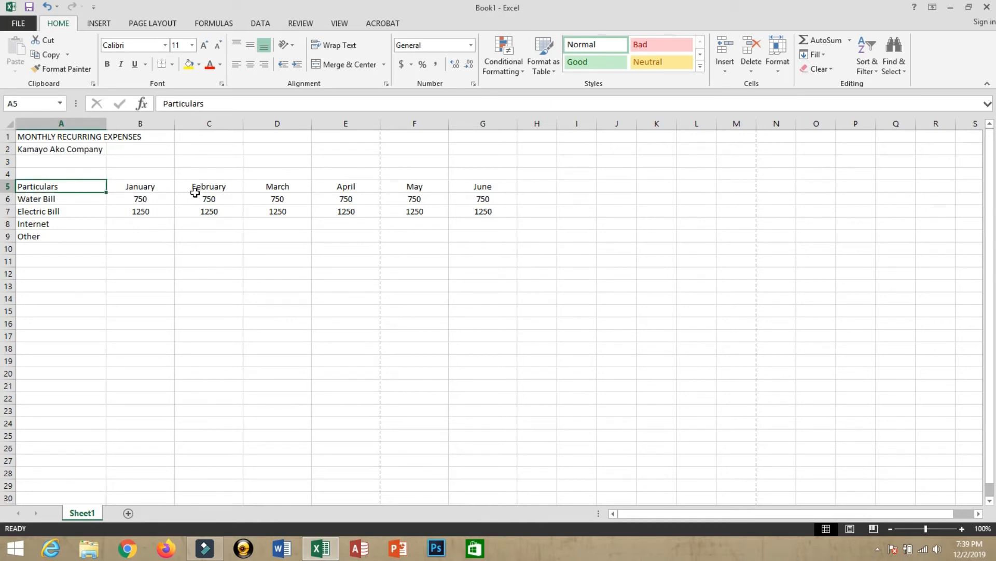
key(Right)
key(Right)
key(Right)
key(Right)
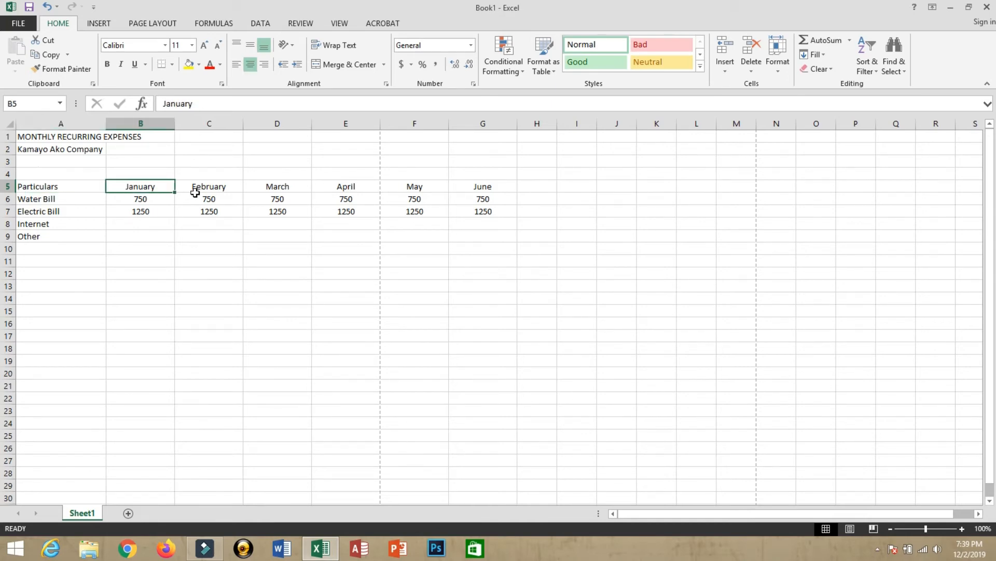
key(Left)
key(Left)
key(Left)
key(Left)
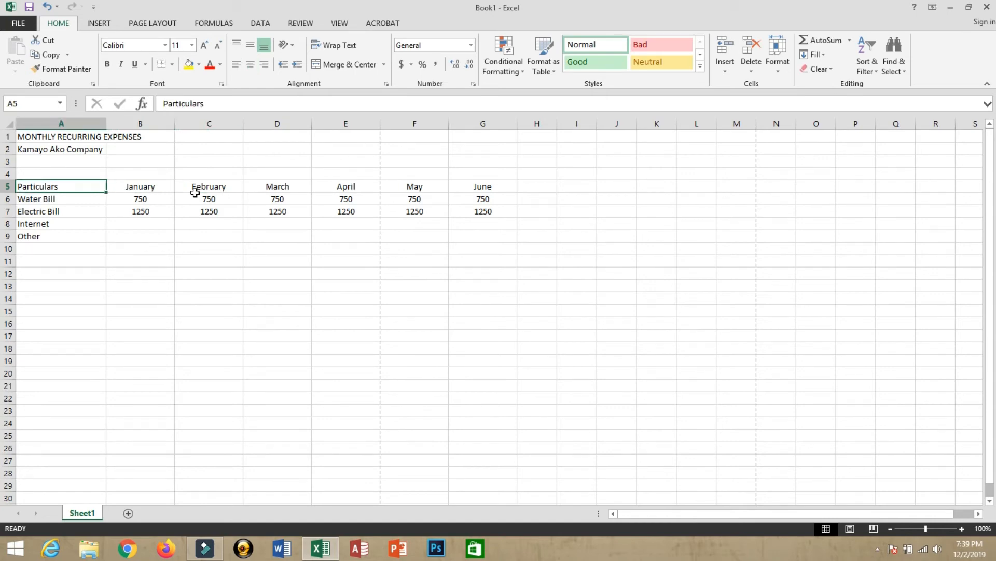
Step: Enter July as a month heading in cell H5, beside June
key(Right)
key(Right)
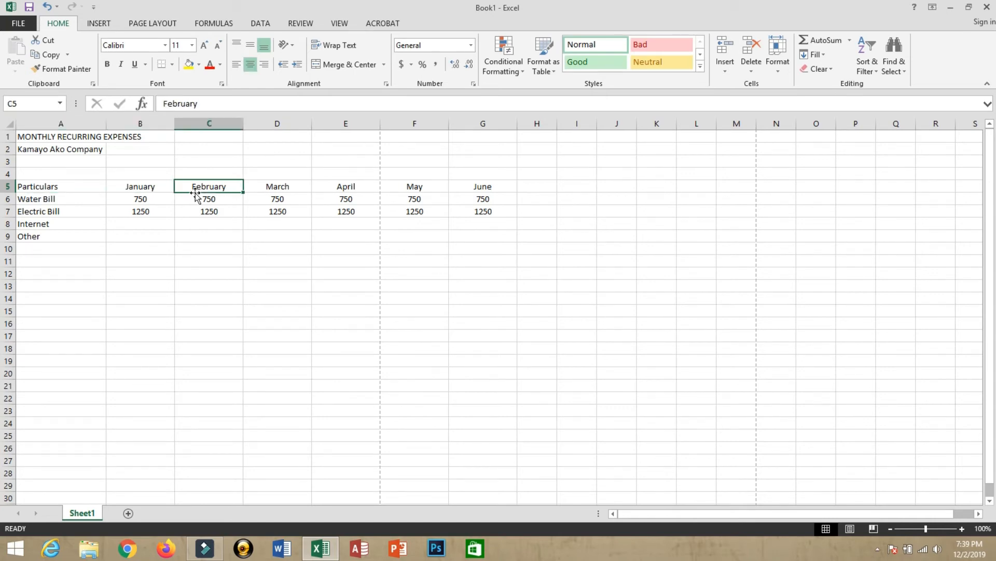
key(Right)
key(Right)
key(Right)
key(Right)
key(Right)
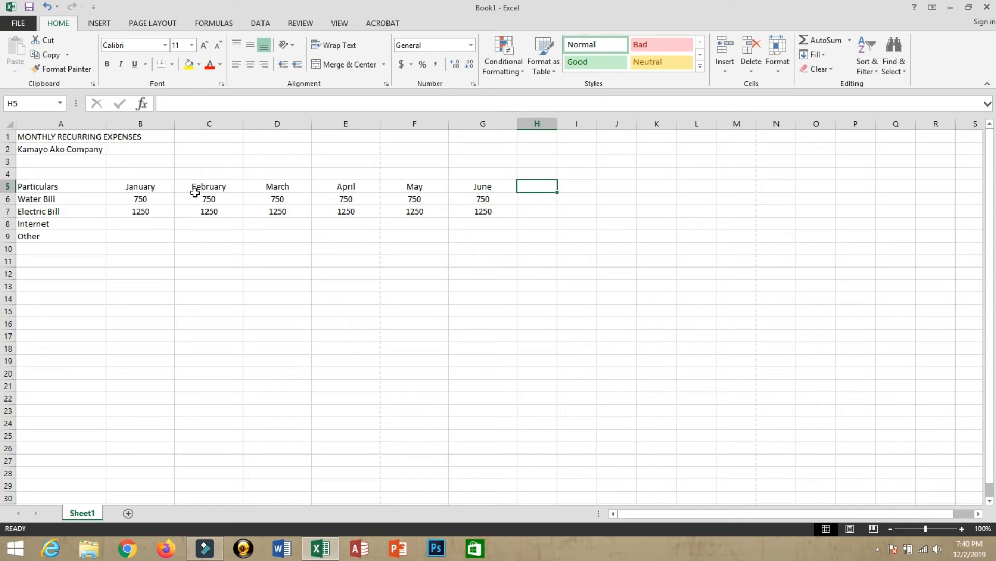
text(July)
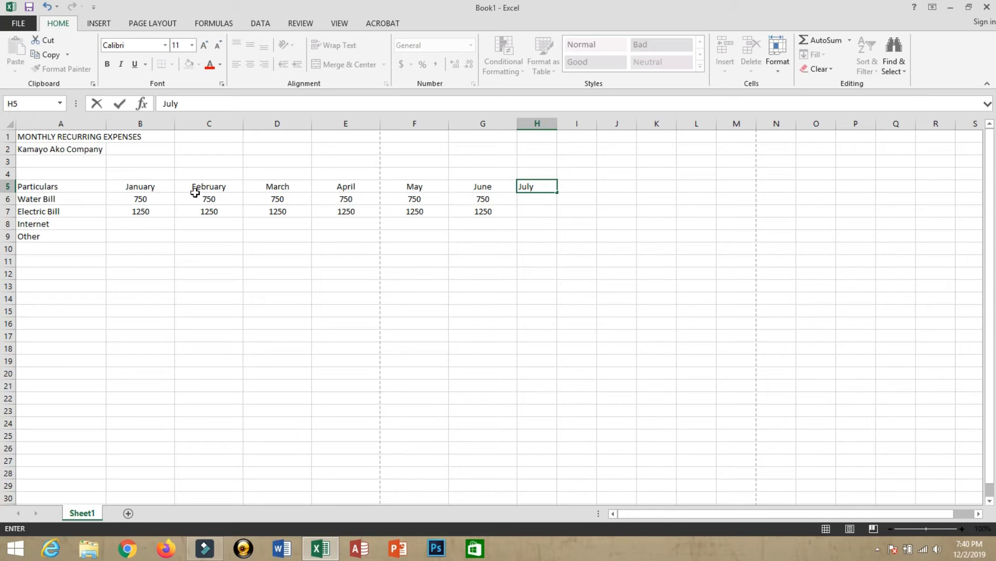
key(Tab)
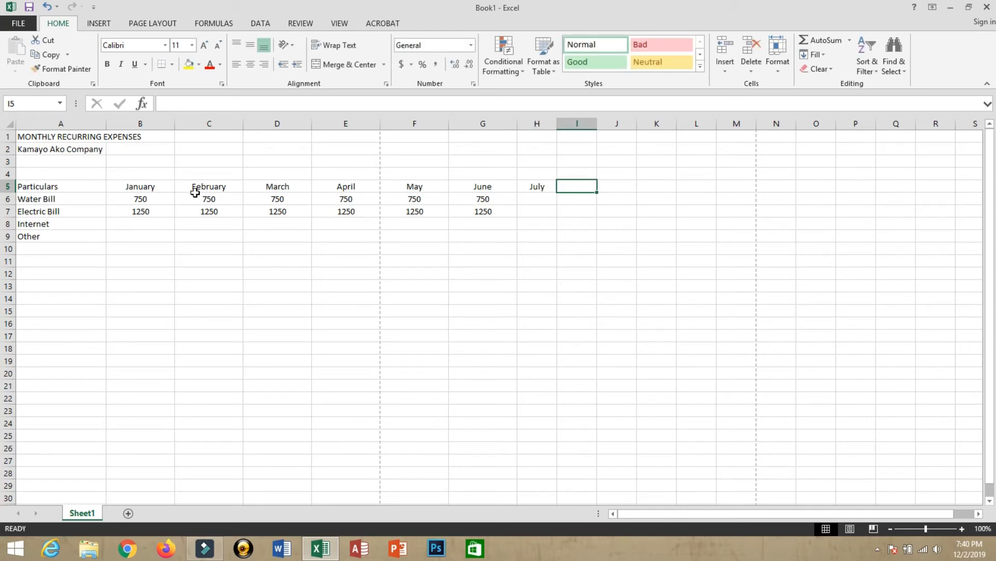
Step: Open the July heading in cell H5 for in-cell editing twice, leaving the text as it is
key(Left)
key(F2)
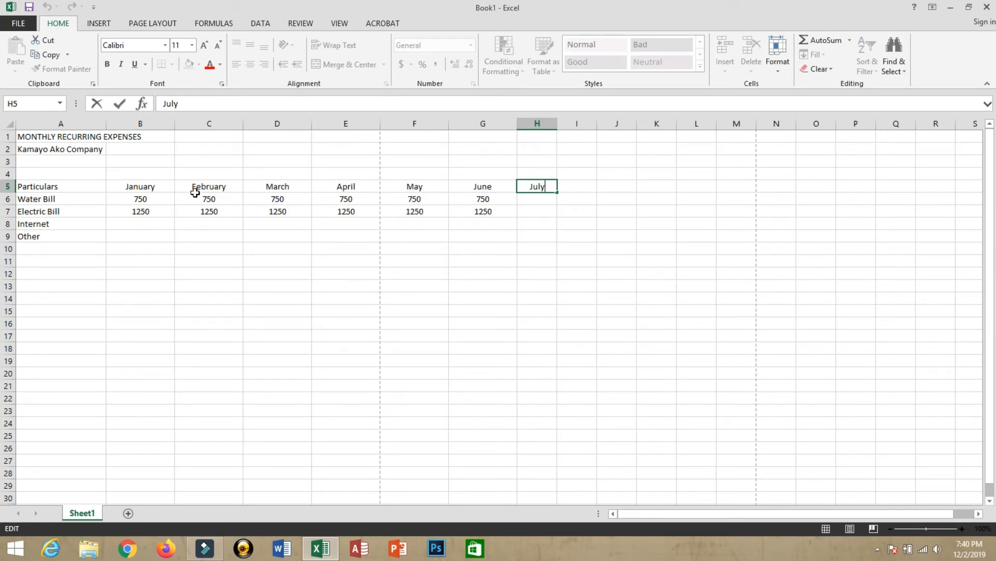
key(Return)
key(Up)
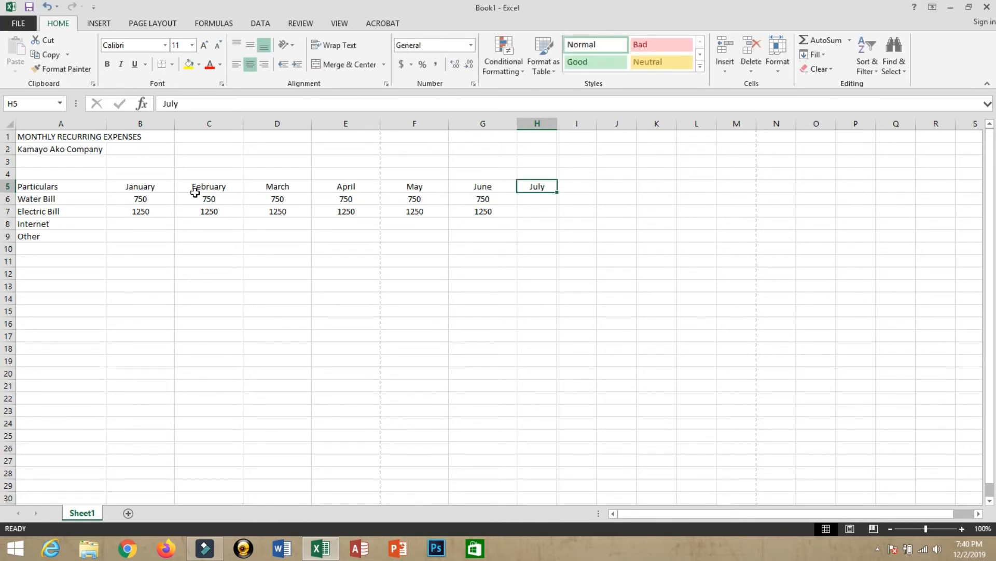
key(F2)
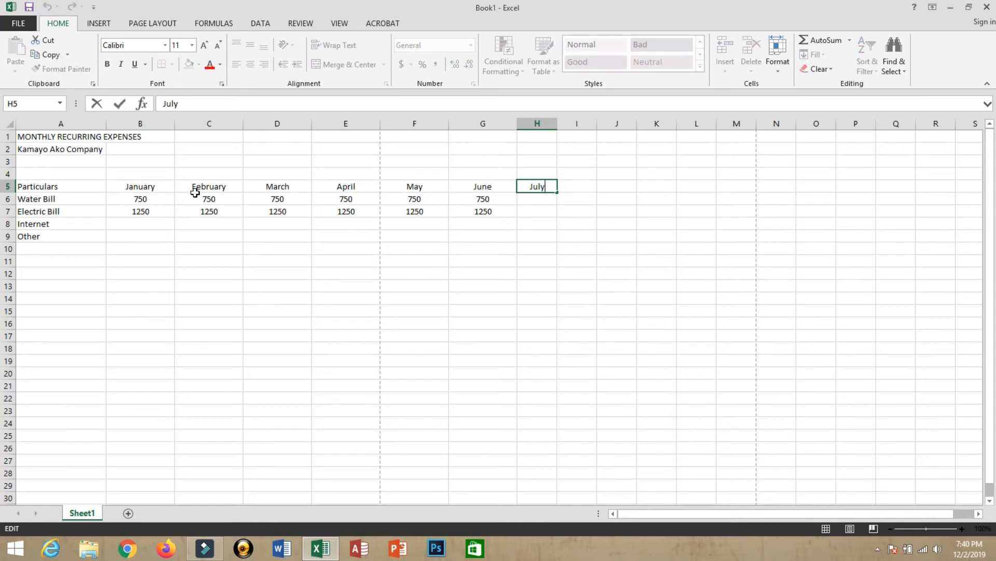
key(Escape)
Step: Re-enter July in cell H5, moving on first to the cell below and on the second entry to cell I5
text(July)
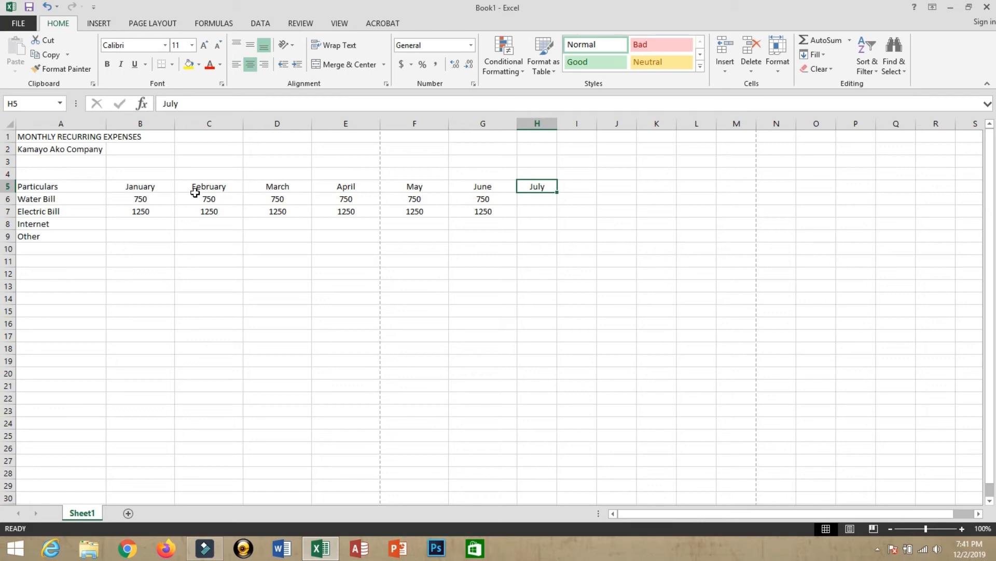
text(July)
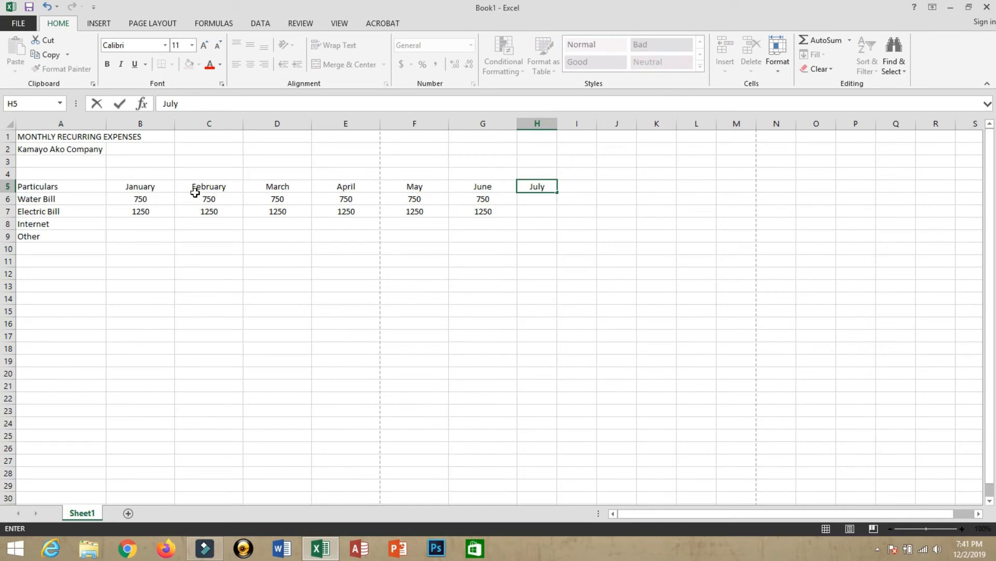
key(Return)
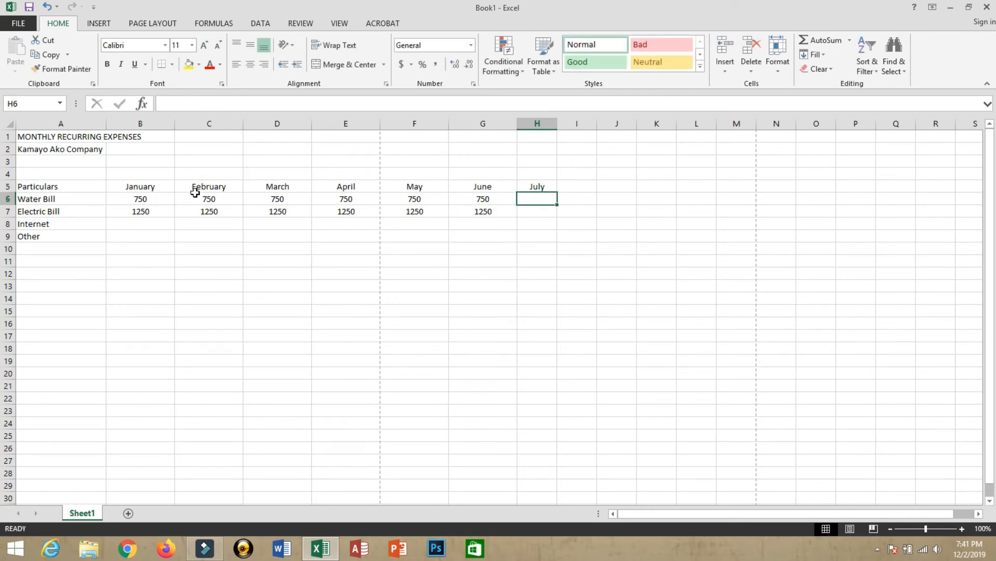
key(Up)
text(July)
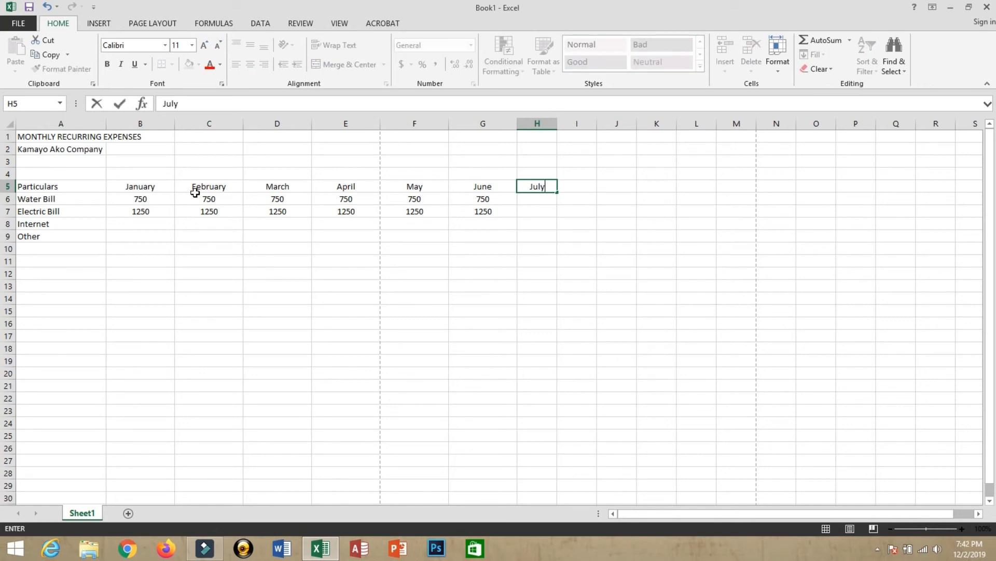
key(Tab)
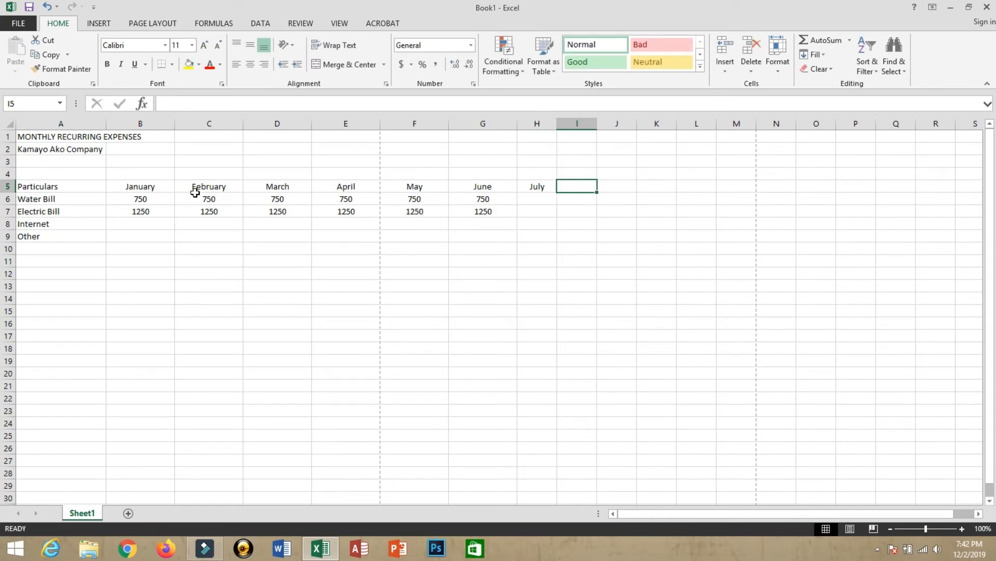
Step: Re-enter July in cell H5 while keeping that cell selected, and clear its contents
key(Left)
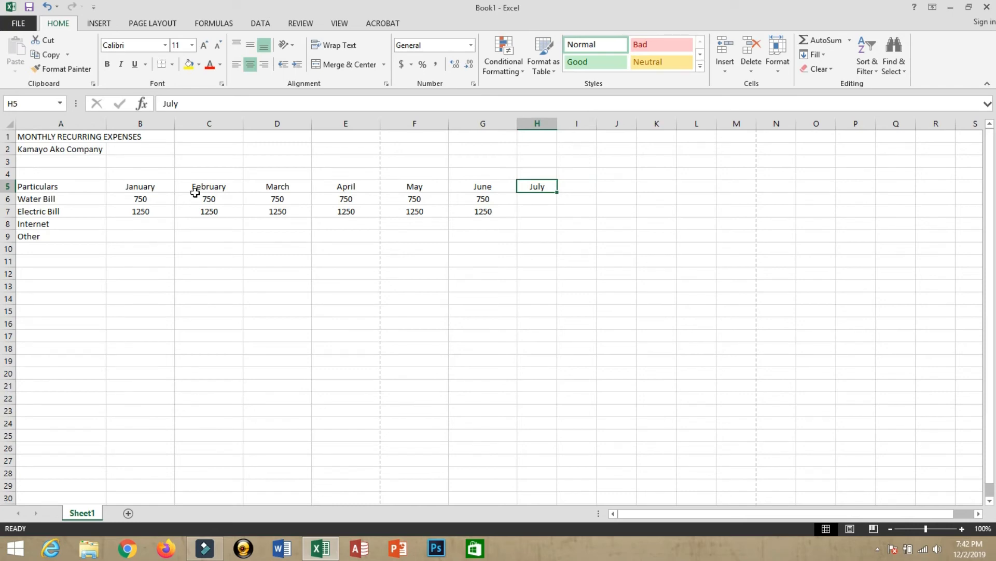
text(July)
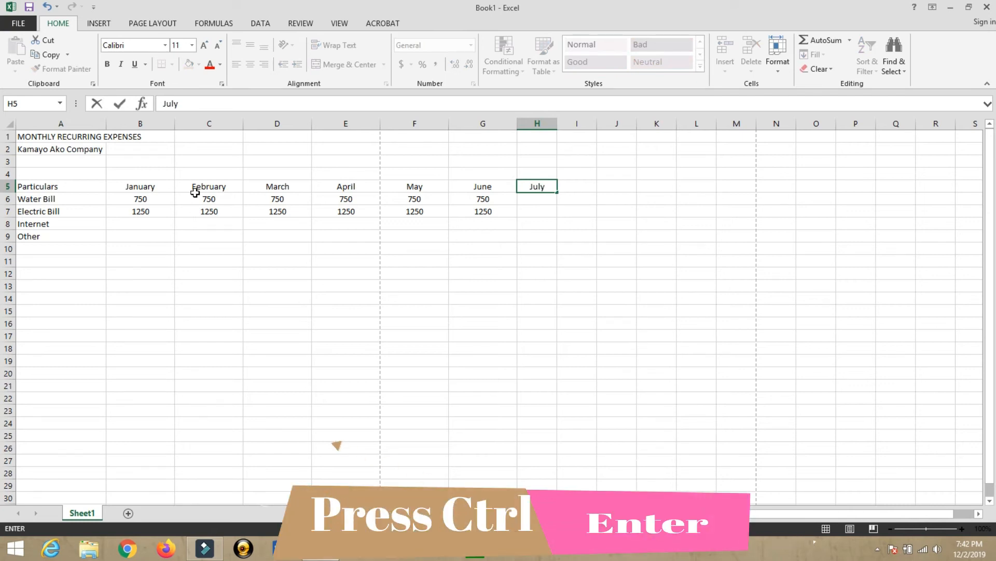
key(ctrl+Return)
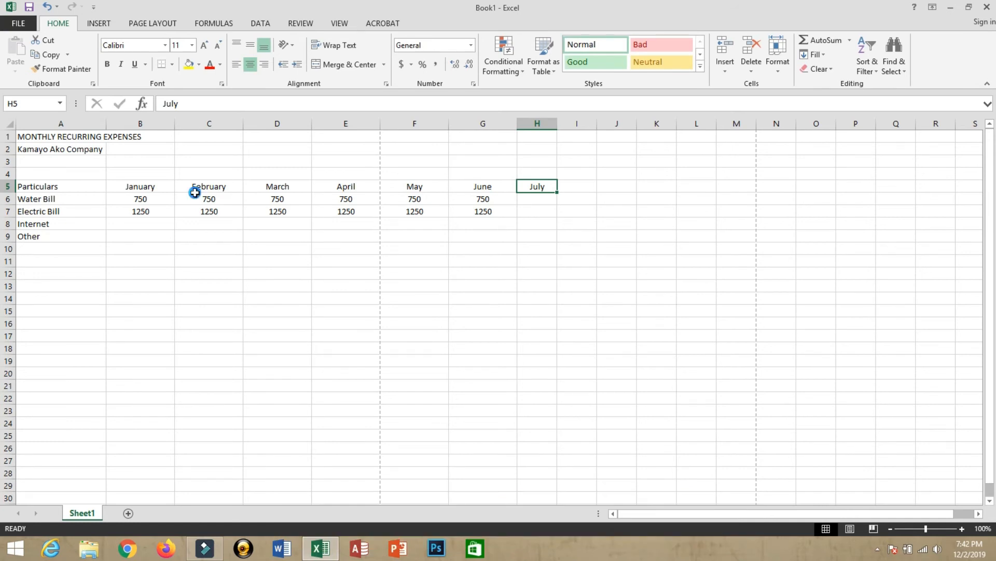
key(Delete)
Step: Enter 999 as the January amount for Internet in cell B8
click(135, 226)
text(9)
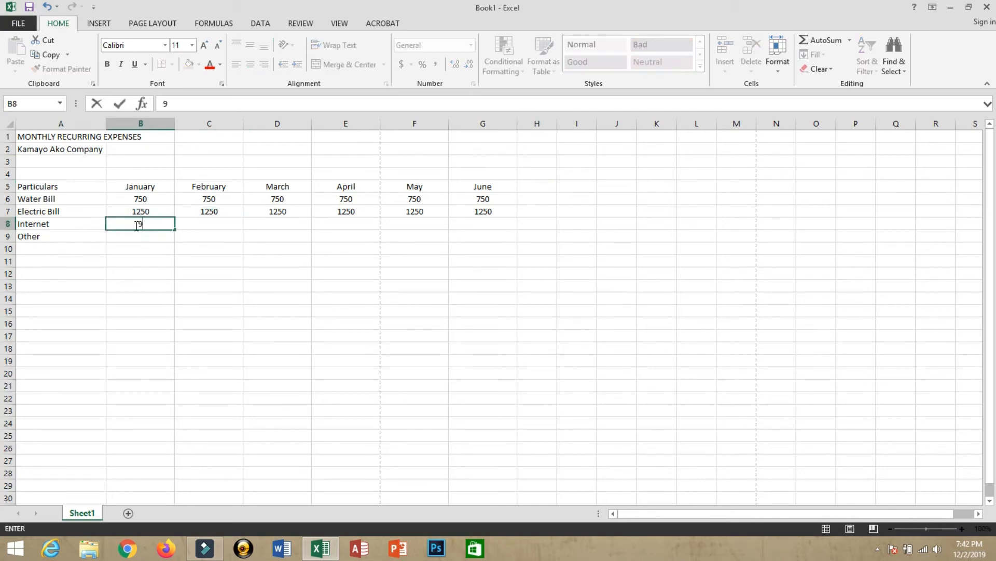
text(99)
click(136, 226)
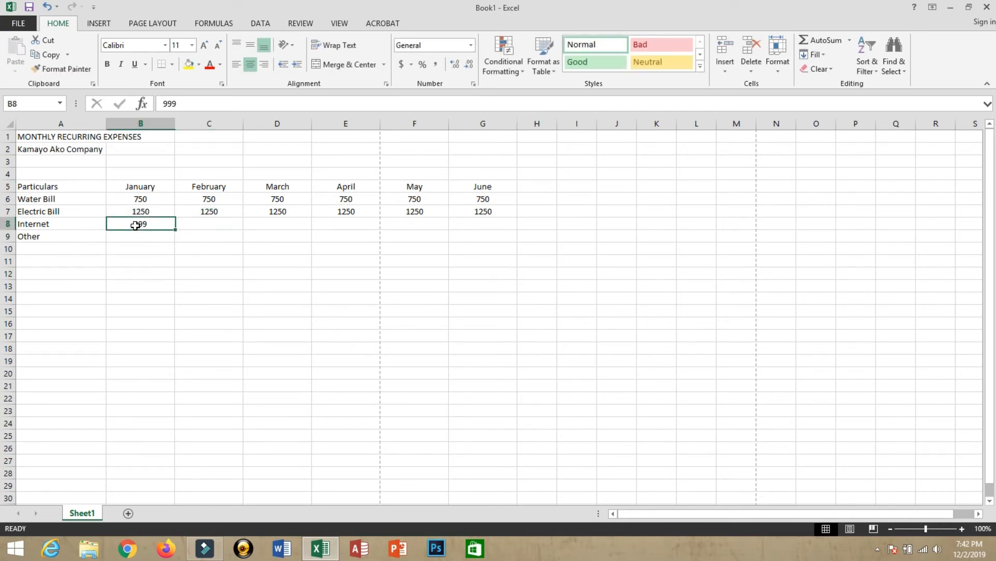
Step: Copy the January Internet amount across the February to June cells, C8 to G8
key(ctrl+c)
key(Right)
key(shift+Right)
key(shift+Right)
key(shift+Right)
key(shift+Right)
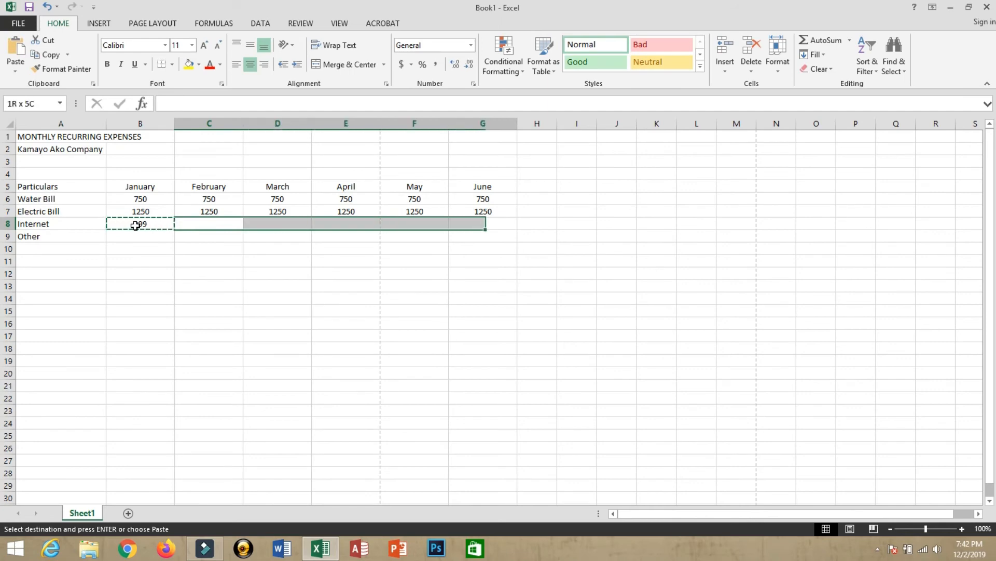
key(Return)
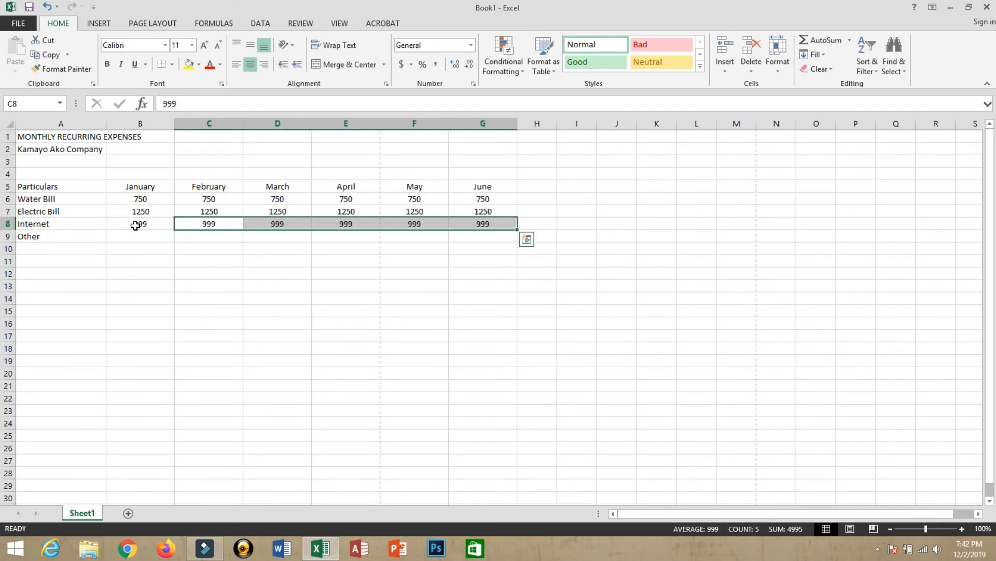
Step: Enter 500 as the January amount for Other in cell B9
key(Left)
key(Left)
key(Right)
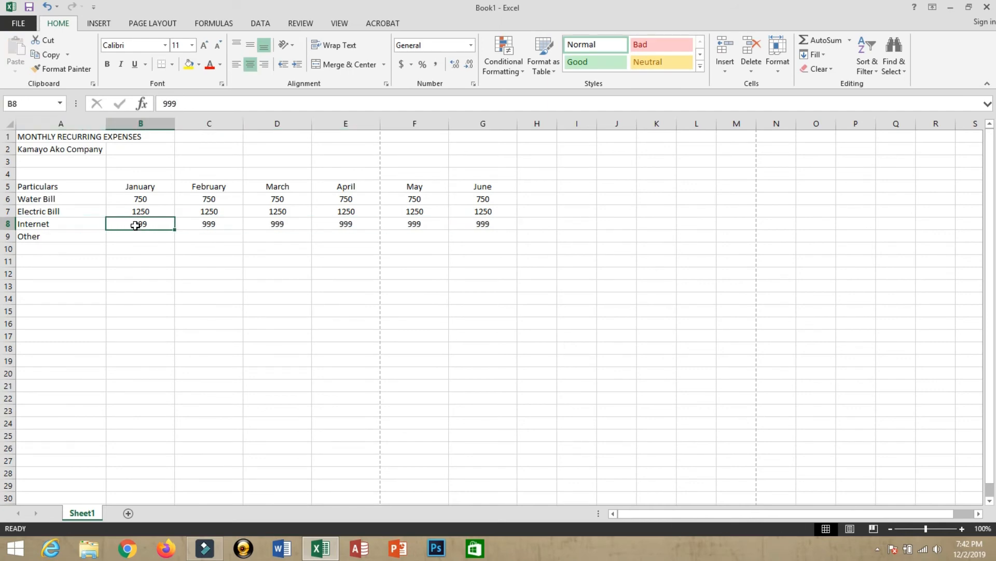
key(Down)
text(500)
click(135, 224)
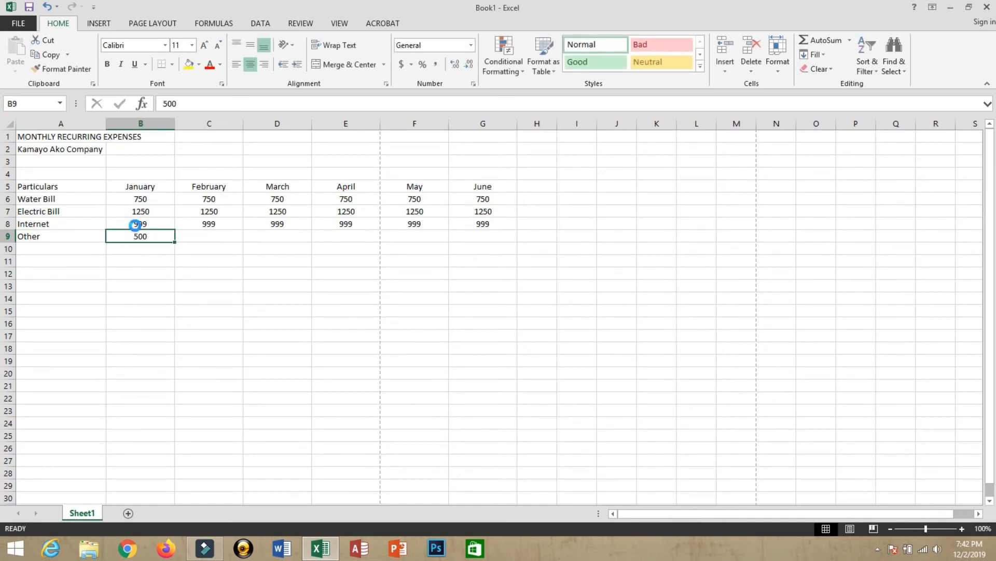
Step: Copy the January Other amount across the February to June cells, C9 to G9
key(ctrl+c)
key(Right)
key(shift+Right)
key(shift+Right)
key(shift+Right)
key(shift+Right)
key(shift+Right)
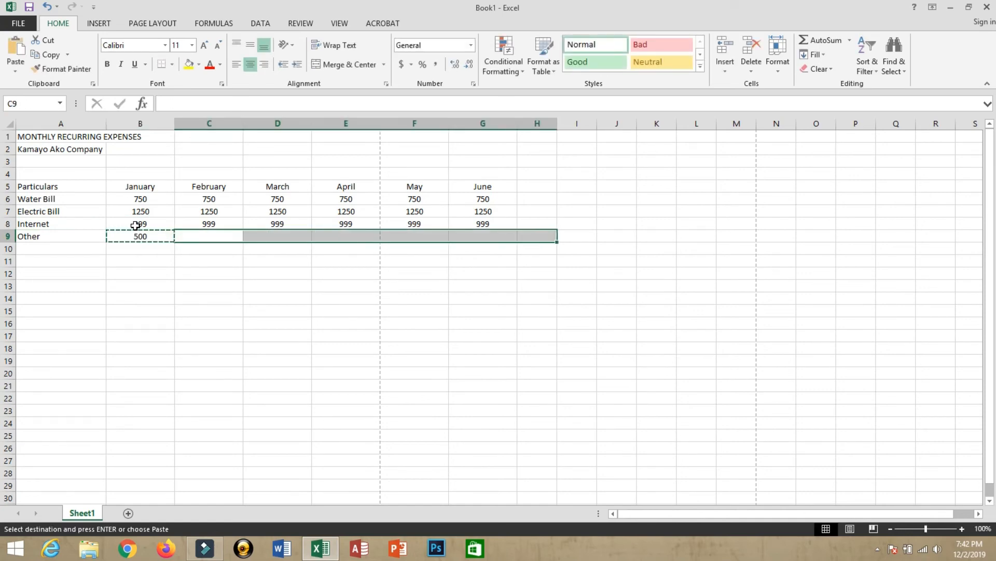
key(shift+Left)
key(Return)
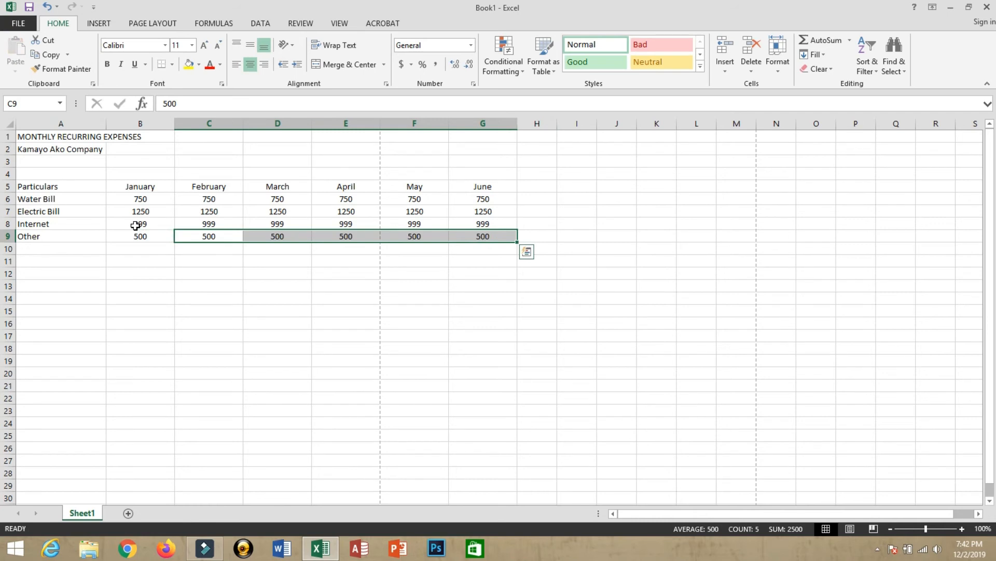
Step: Add the row label Total in cell A10, below Other
key(Home)
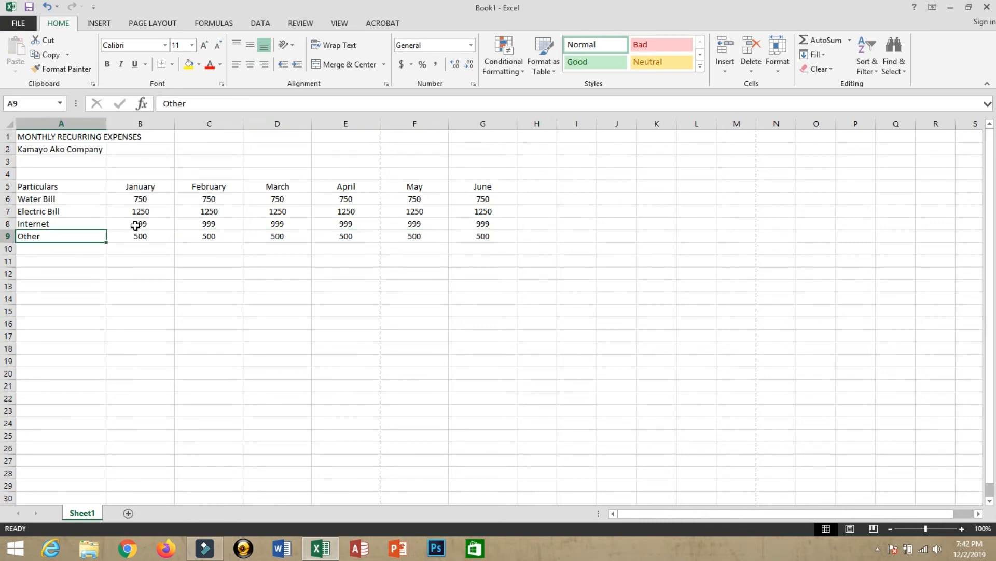
key(Right)
key(Right)
key(Down)
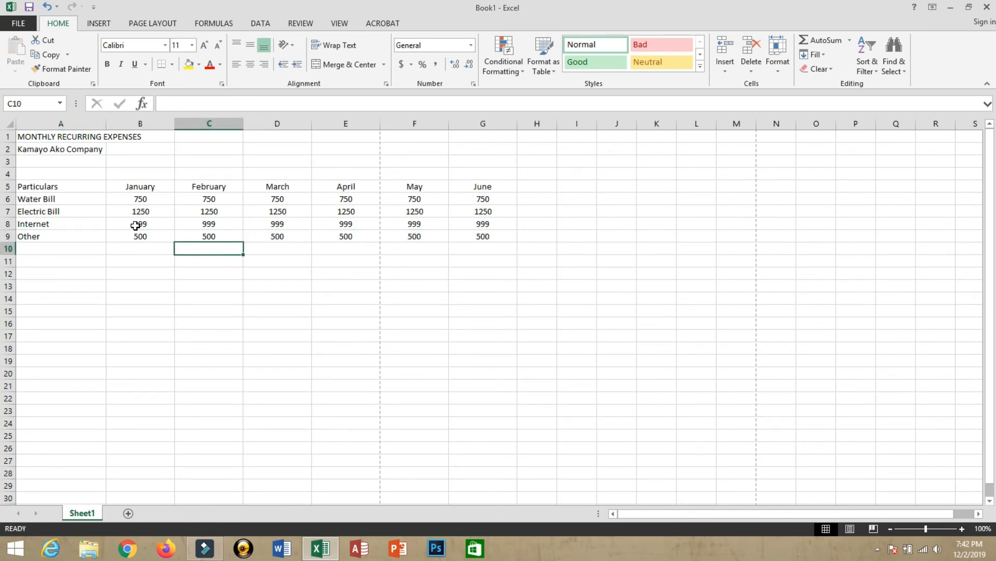
key(Home)
text(Tota)
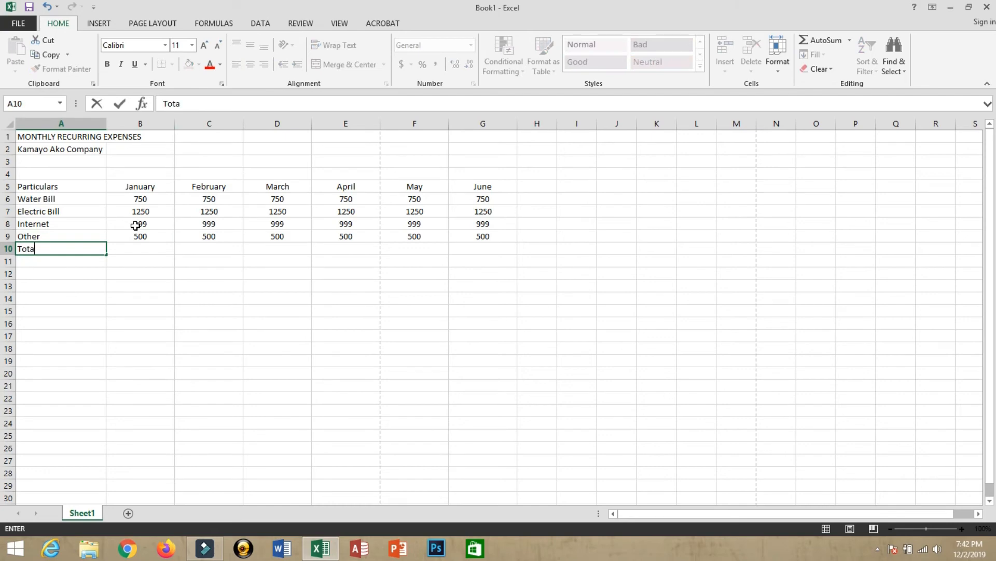
text(l)
key(Tab)
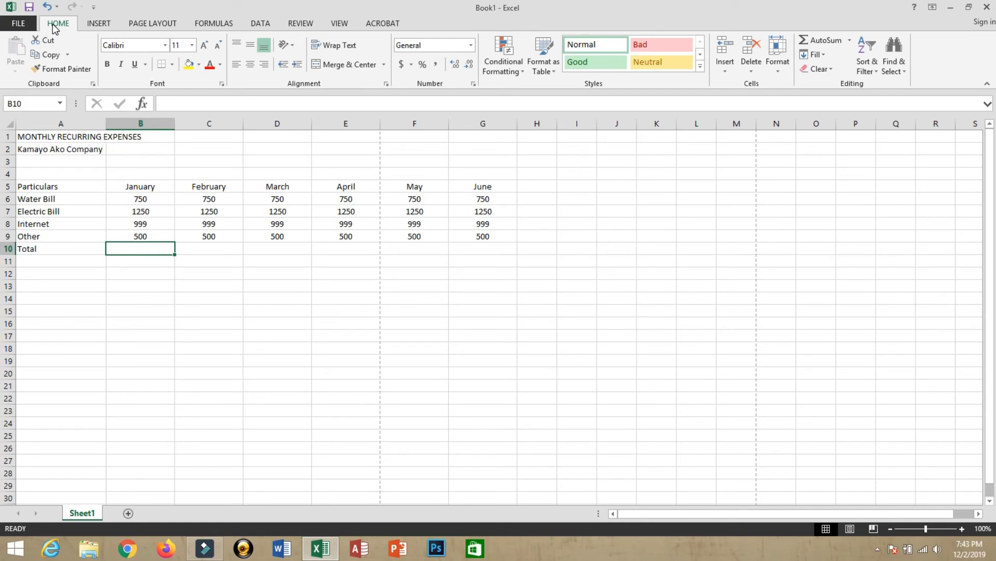
Step: Sum the January expenses B6:B9 in cell B10 with AutoSum
click(818, 39)
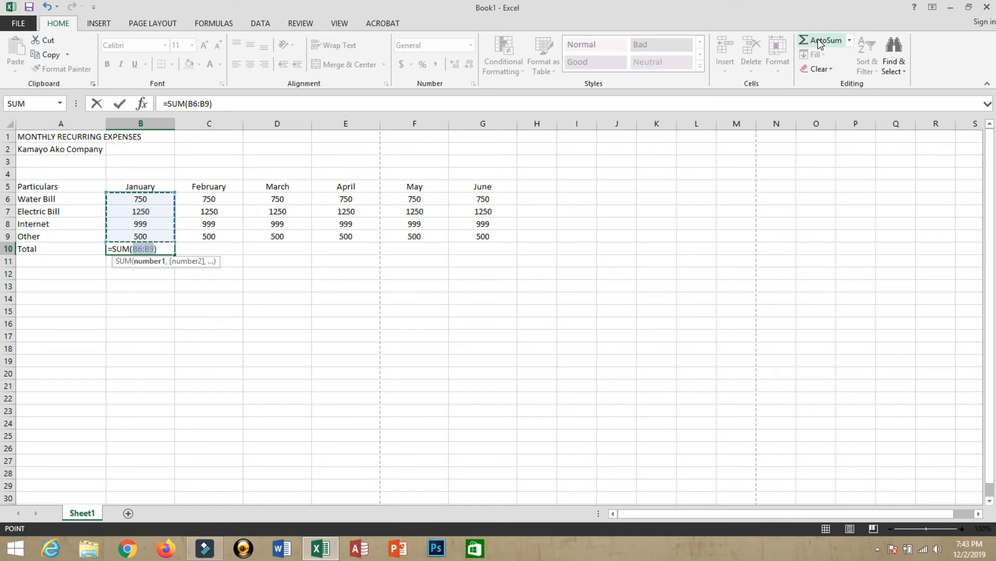
key(Return)
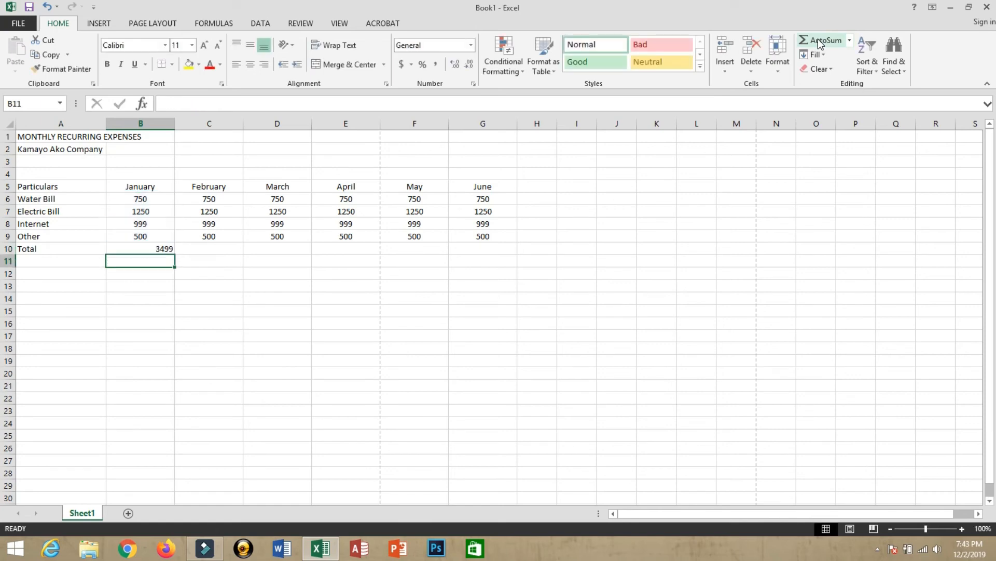
key(Up)
key(Up)
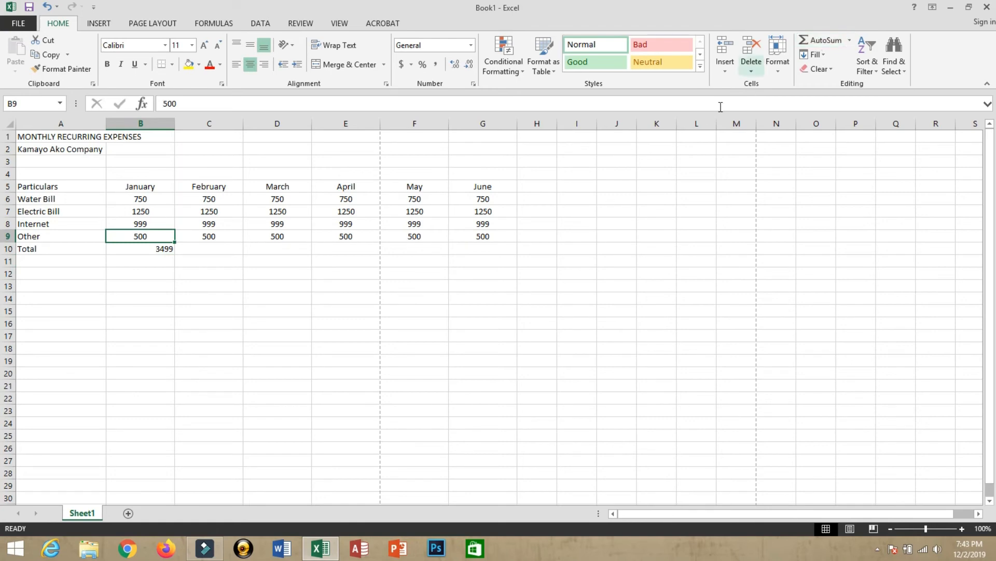
Step: Center the January total in cell B10 horizontally, like the amounts above it
drag(139, 196, 151, 240)
click(149, 251)
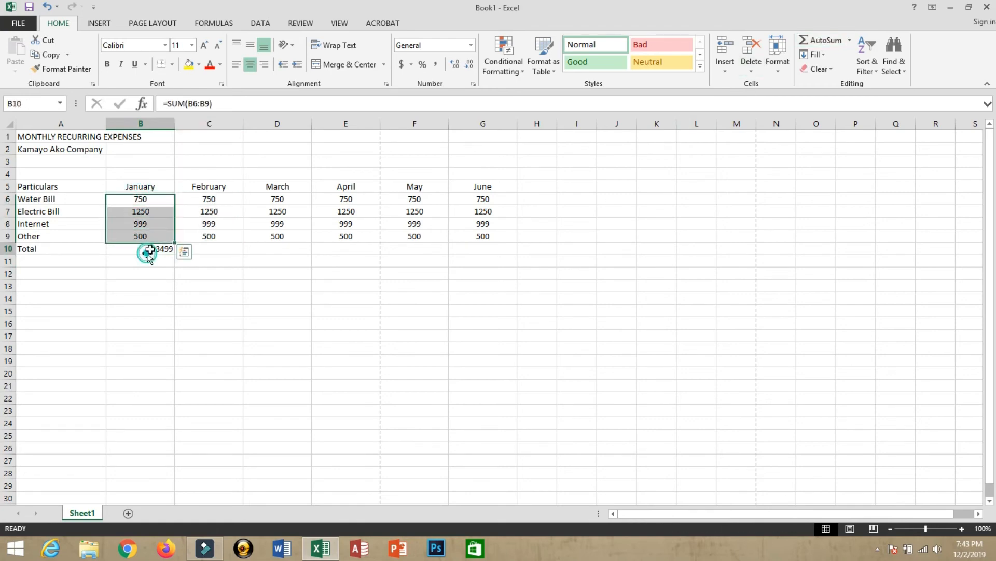
click(253, 64)
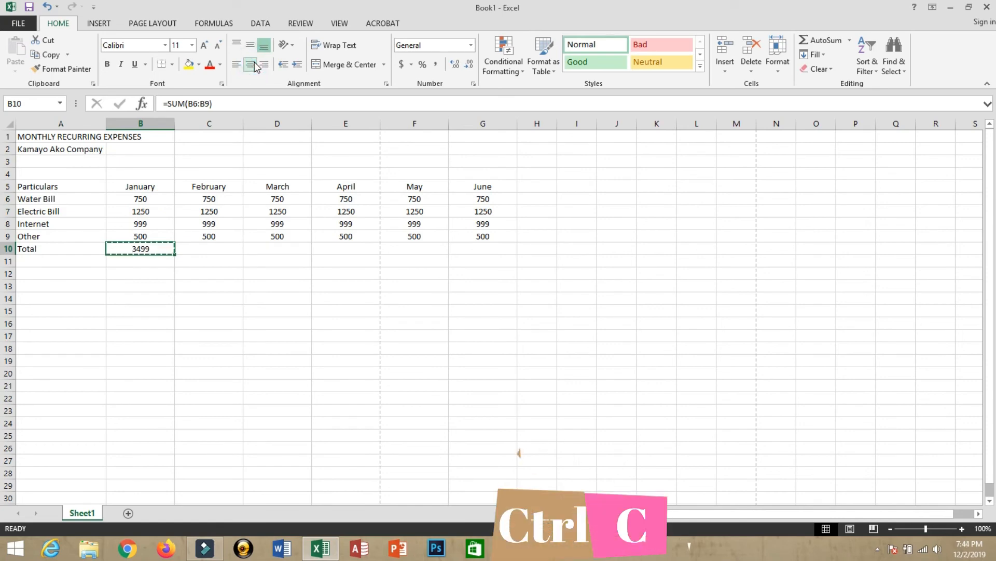
Step: Copy the January total formula from cell B10 across the February to June cells, C10 to G10
key(ctrl+c)
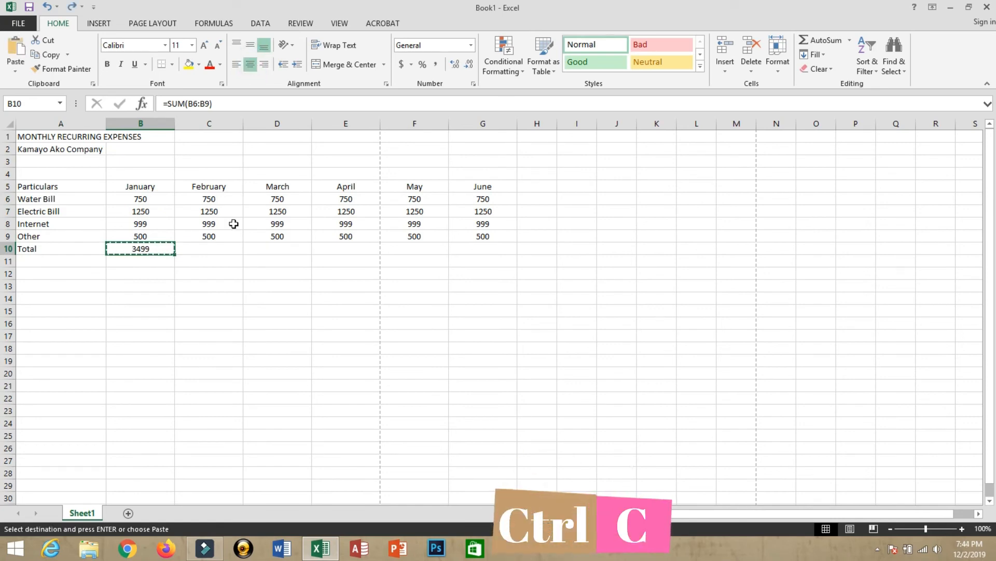
key(Right)
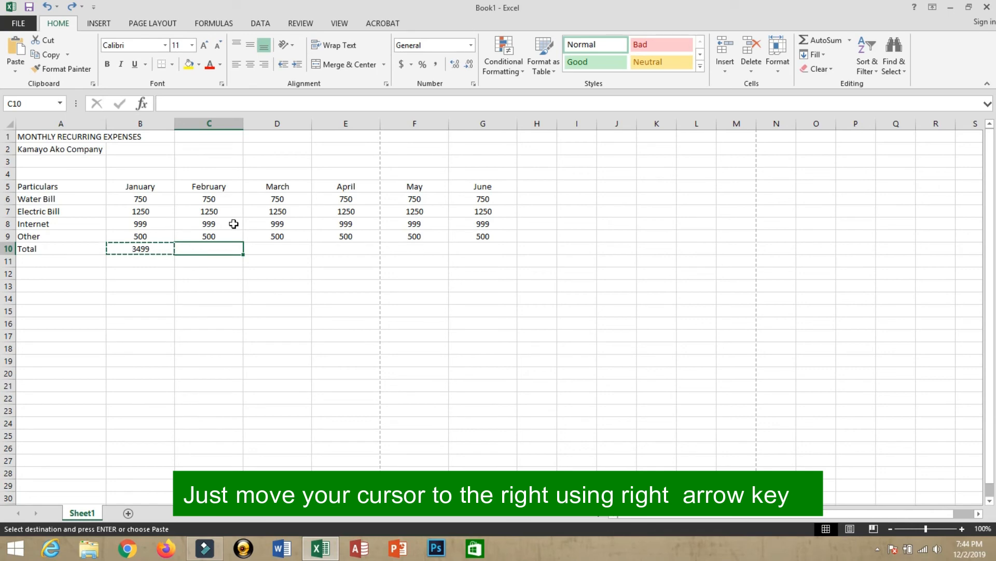
key(shift+Right)
key(shift+Right)
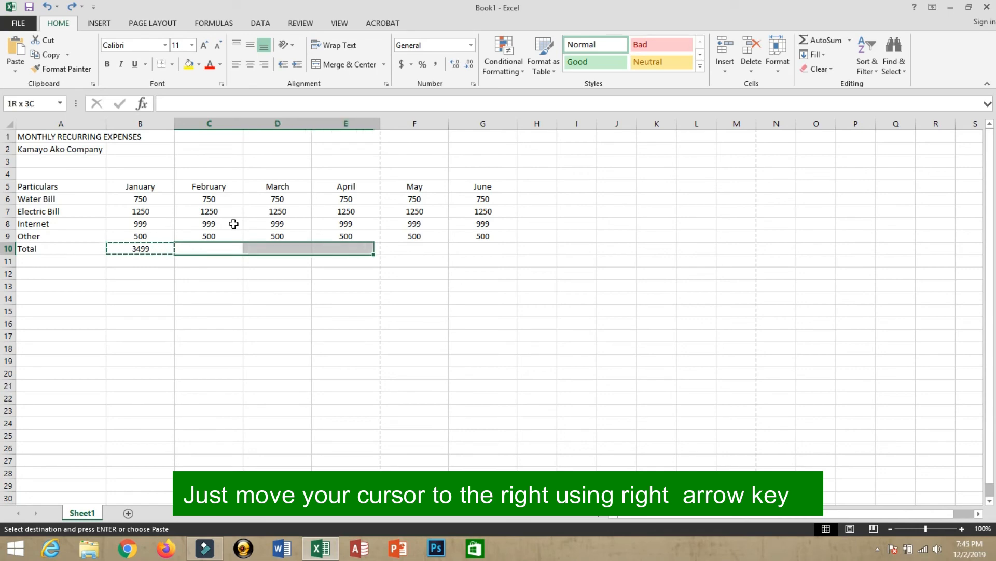
key(shift+Right)
key(shift+Right)
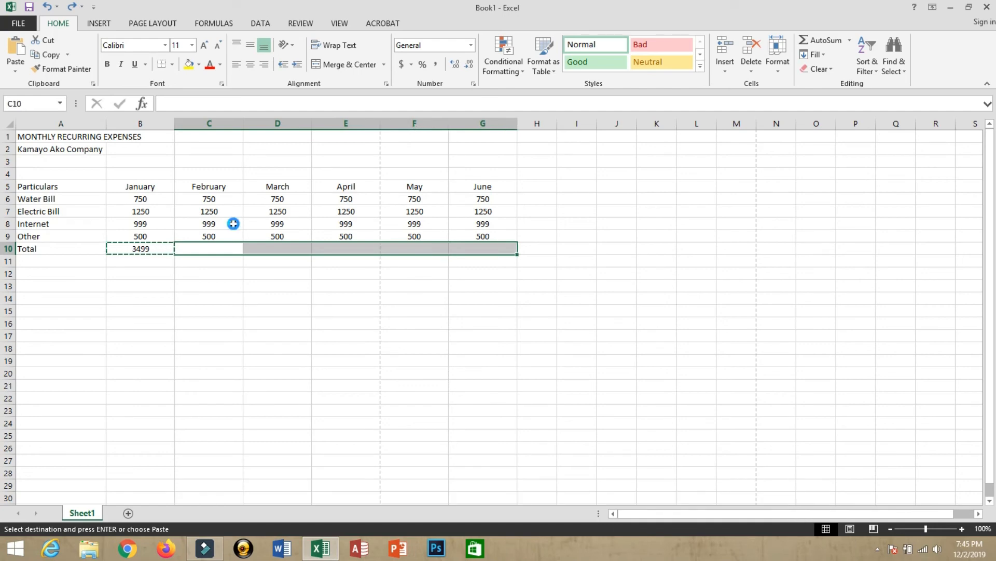
key(Return)
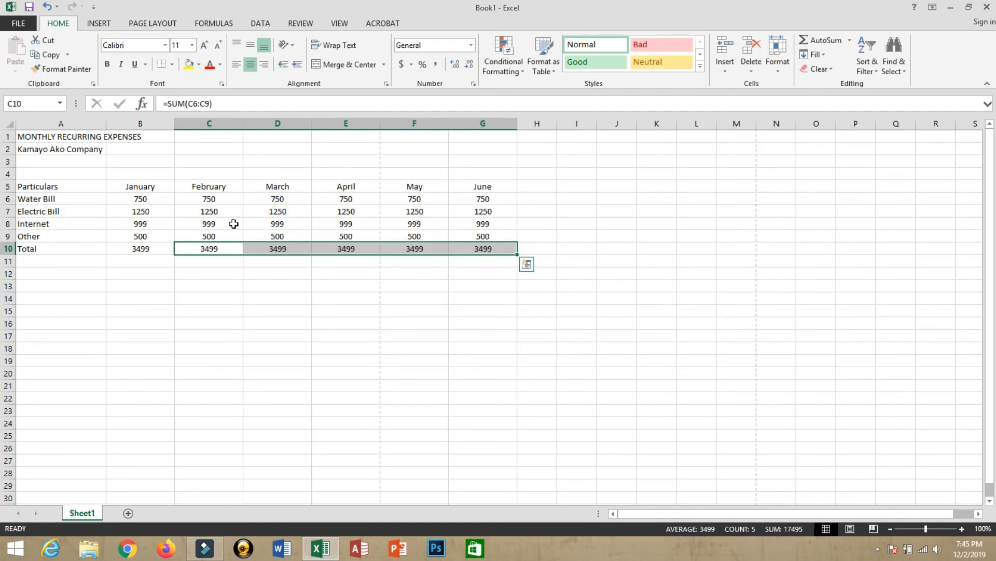
Step: Apply the Good cell style to the header row A5:G5 and the Neutral style to the Total row A10:G10
click(70, 249)
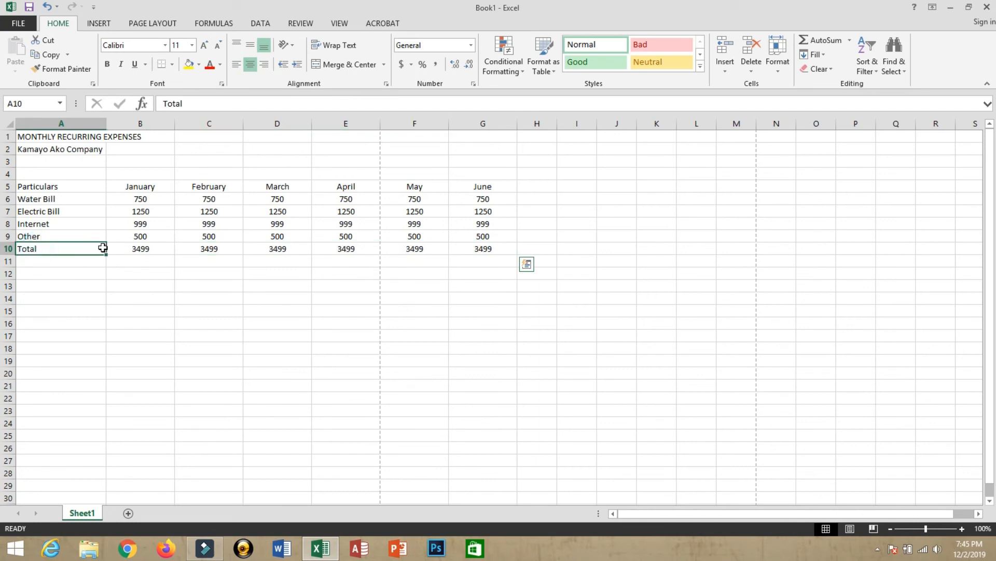
drag(55, 189, 467, 190)
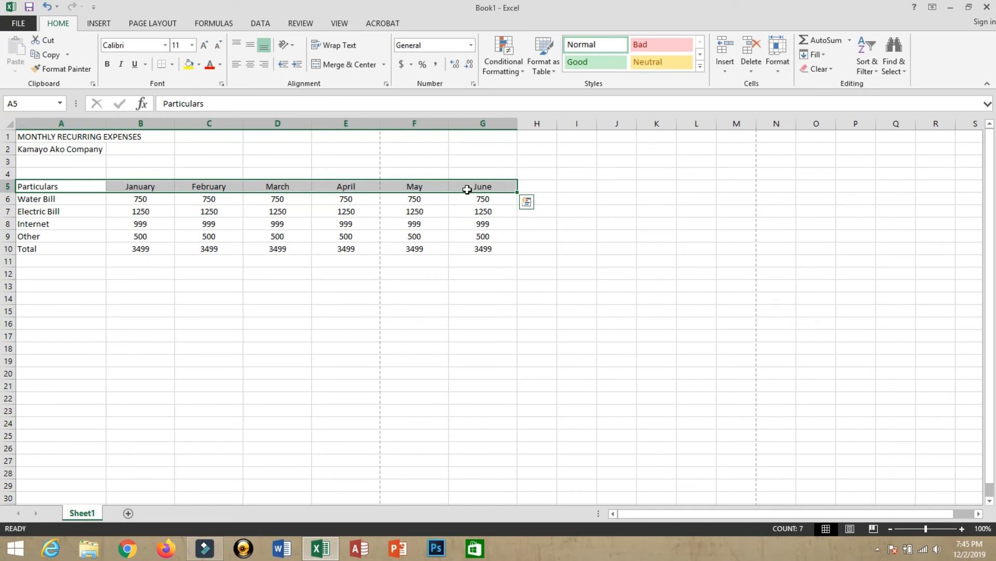
click(581, 62)
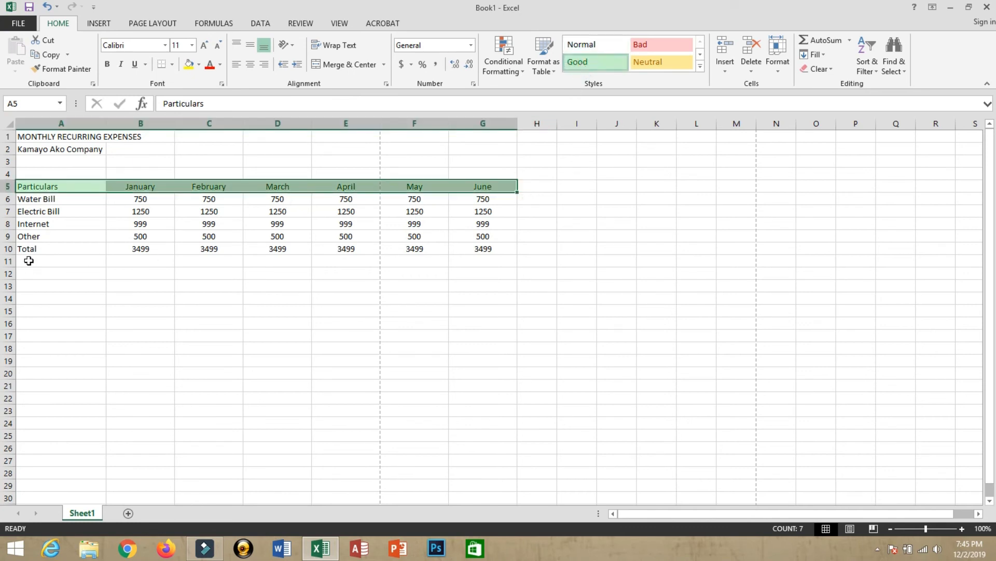
drag(31, 248, 469, 244)
click(643, 63)
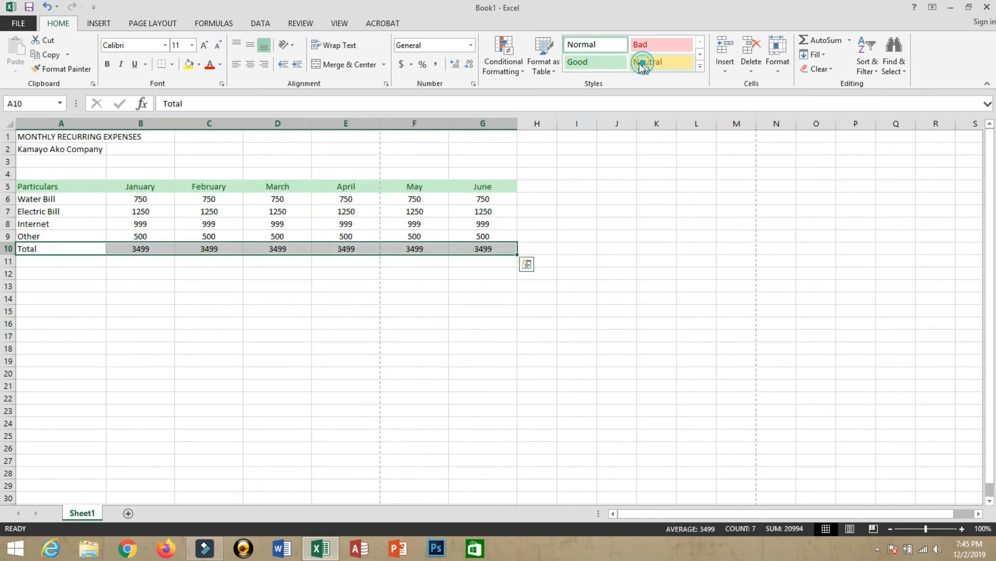
drag(189, 383, 185, 371)
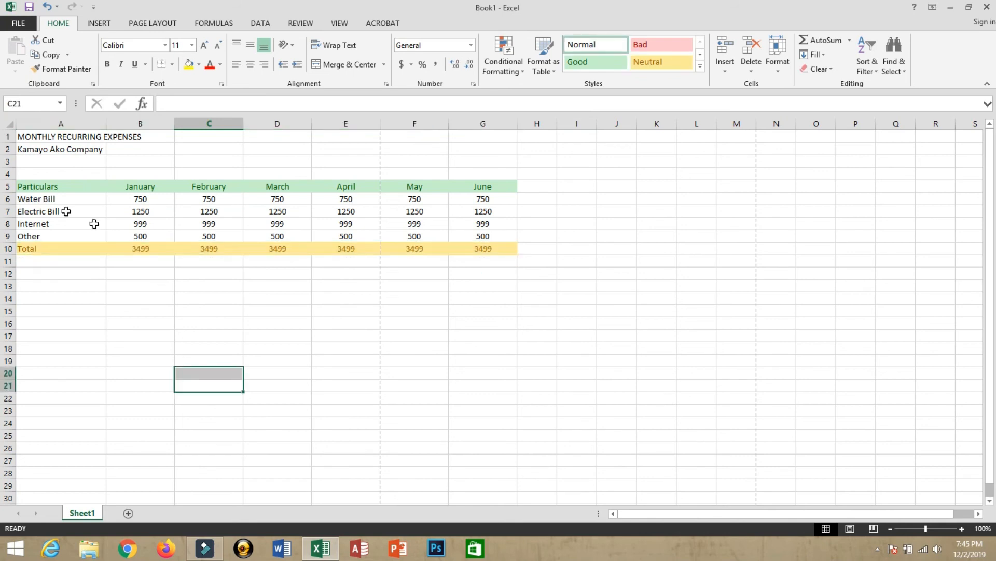
drag(38, 186, 482, 249)
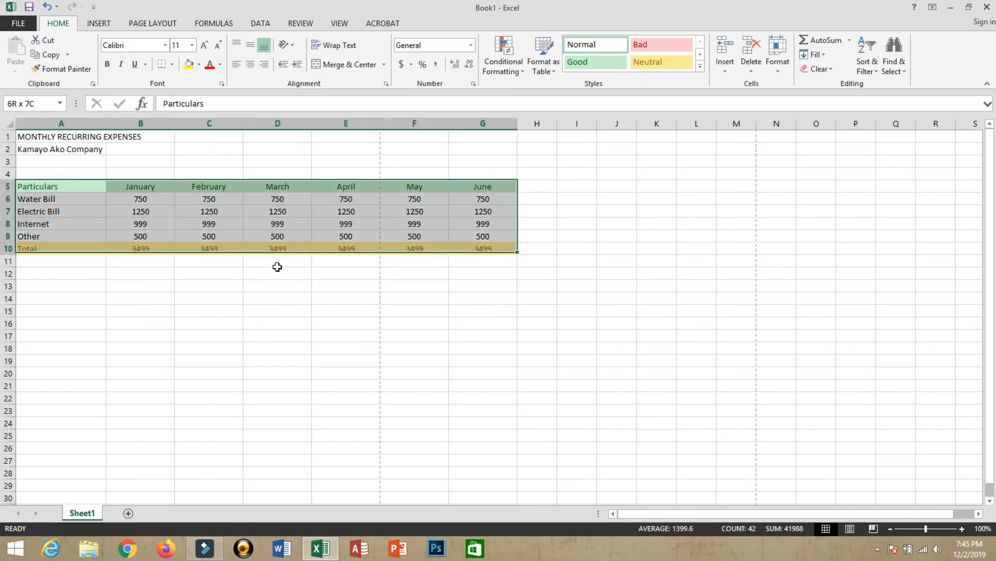
click(183, 215)
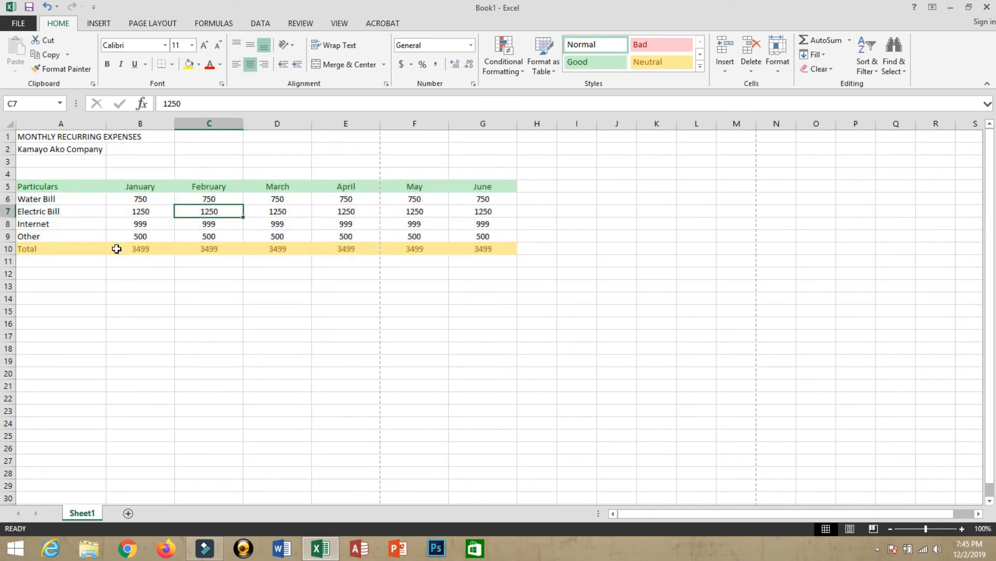
click(24, 136)
click(111, 265)
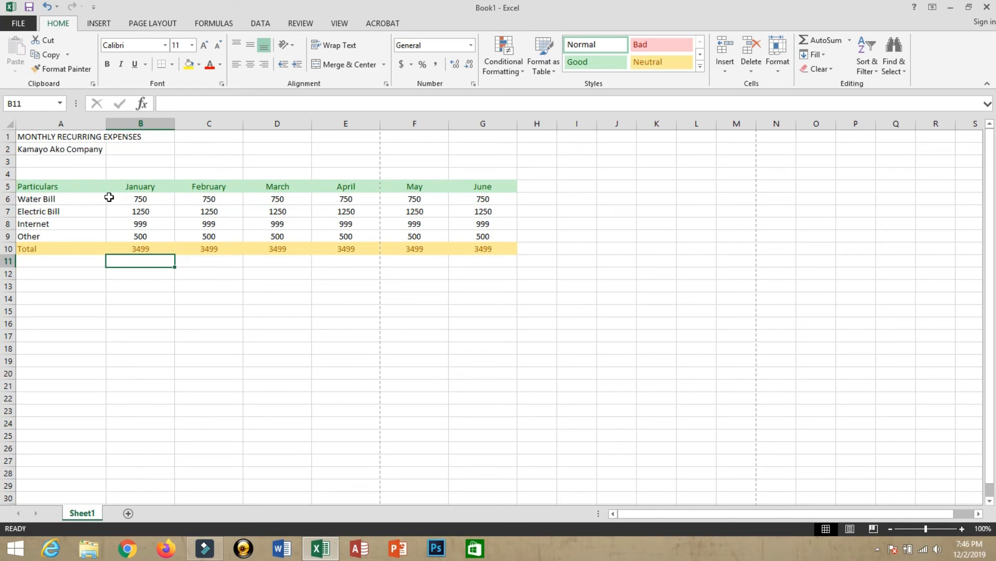
Step: Try replacing MONTHLY with DAILY in the cell A1 title by editing within the cell, and undo that edit
click(45, 137)
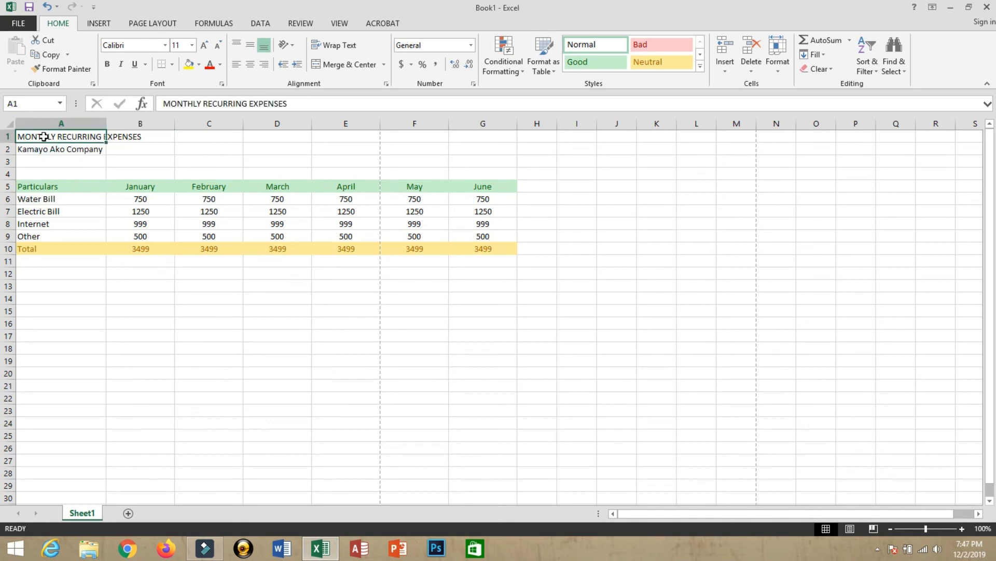
double_click(44, 137)
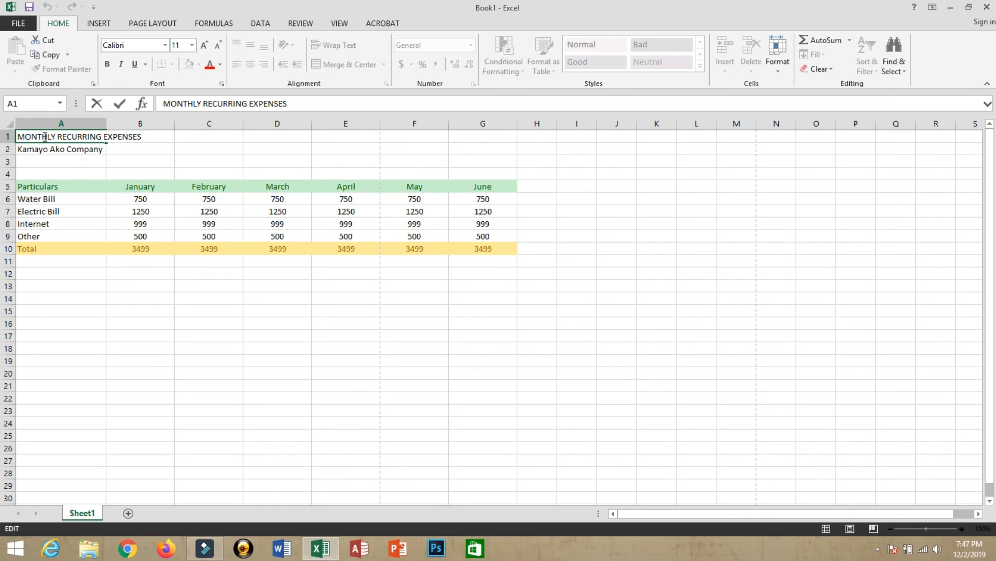
double_click(45, 137)
text(DAILY)
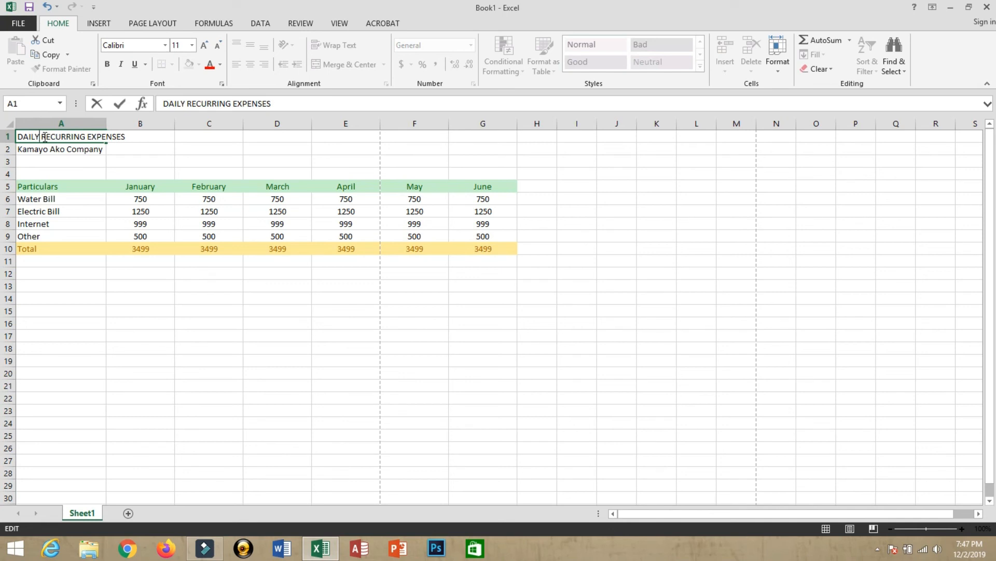
key(Return)
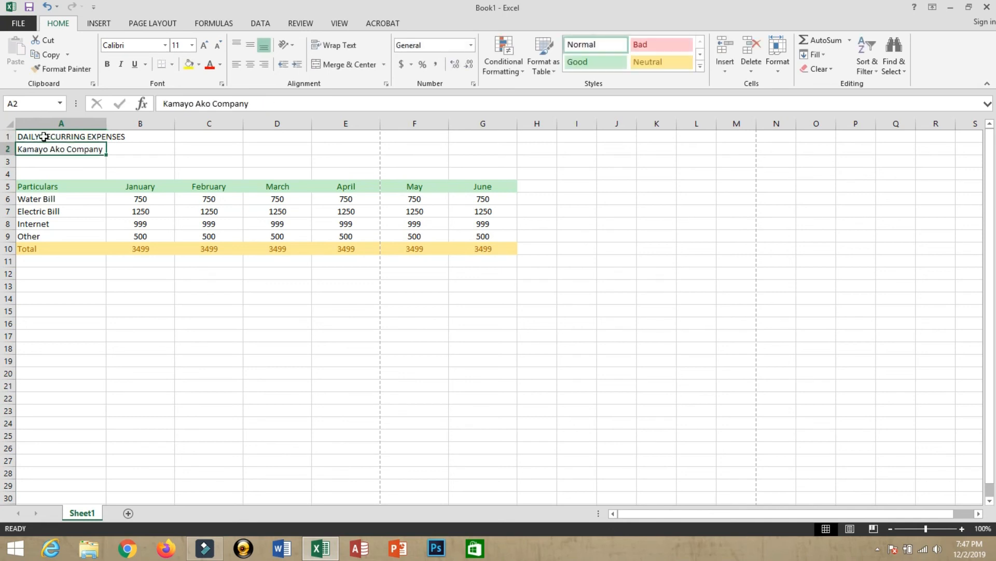
key(ctrl+z)
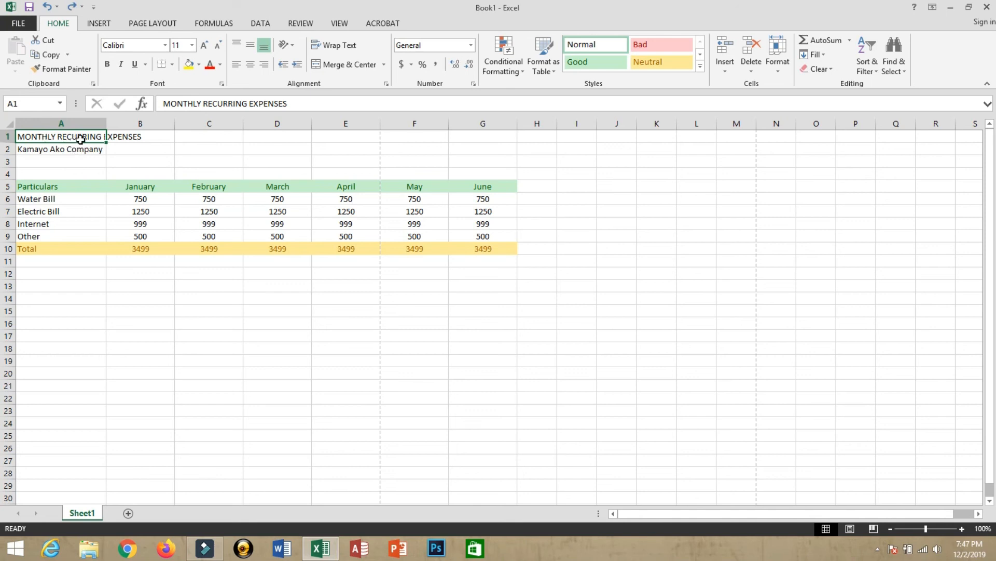
Step: Change the title in cell A1 to DAILY RECURRING EXPENSES by replacing only its first word
click(167, 105)
click(163, 104)
drag(174, 104, 200, 103)
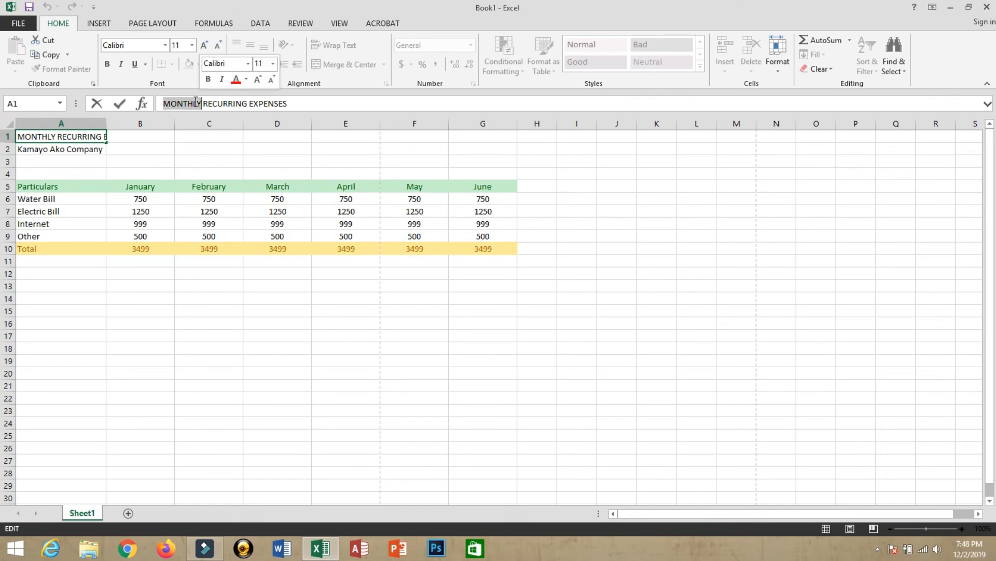
text(DAIL)
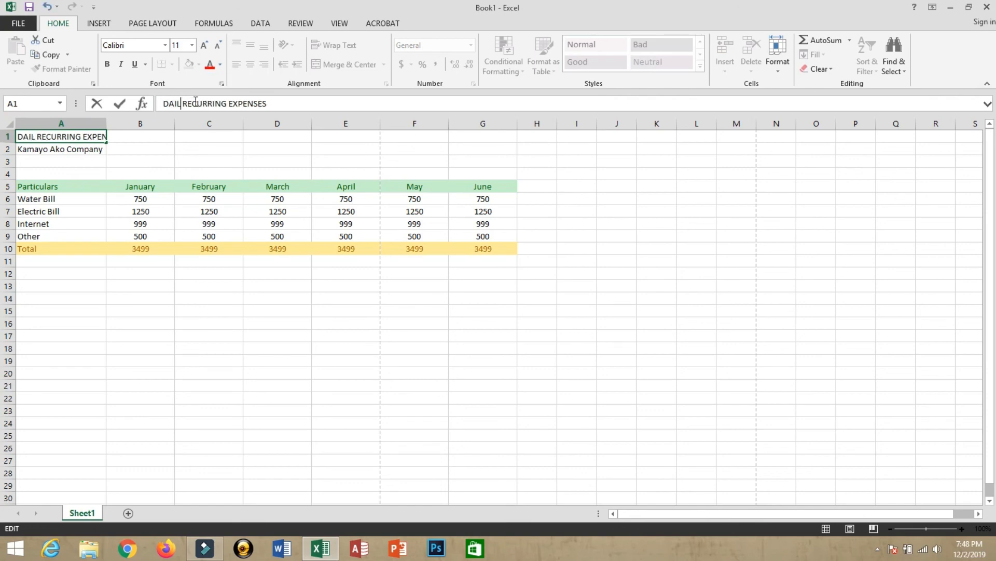
text(Y)
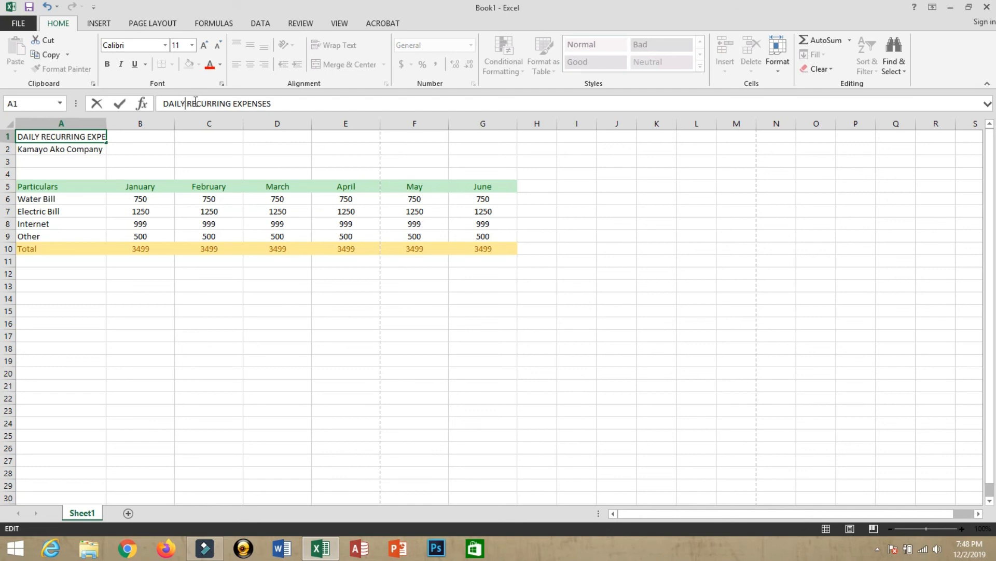
key(Return)
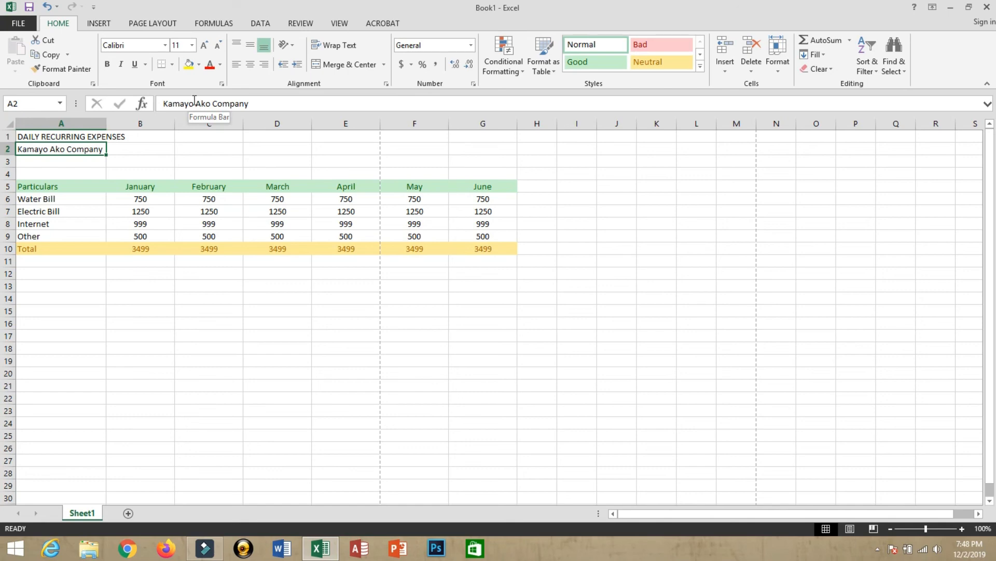
drag(31, 186, 487, 244)
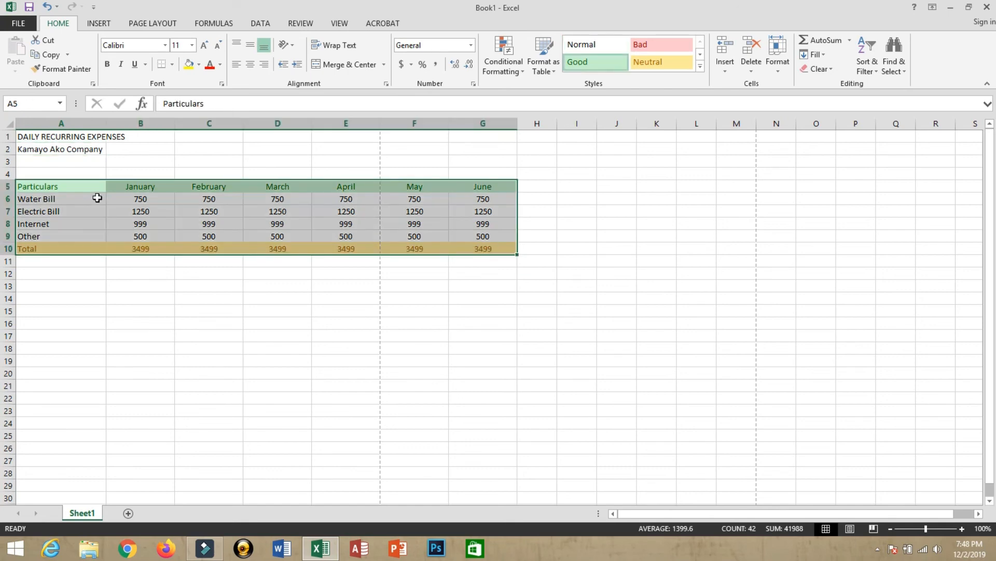
click(137, 250)
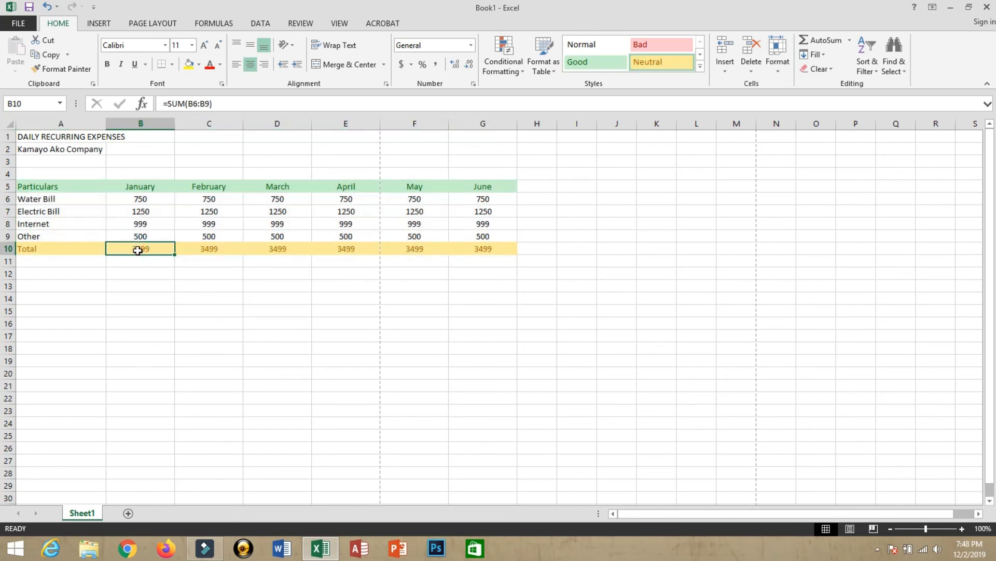